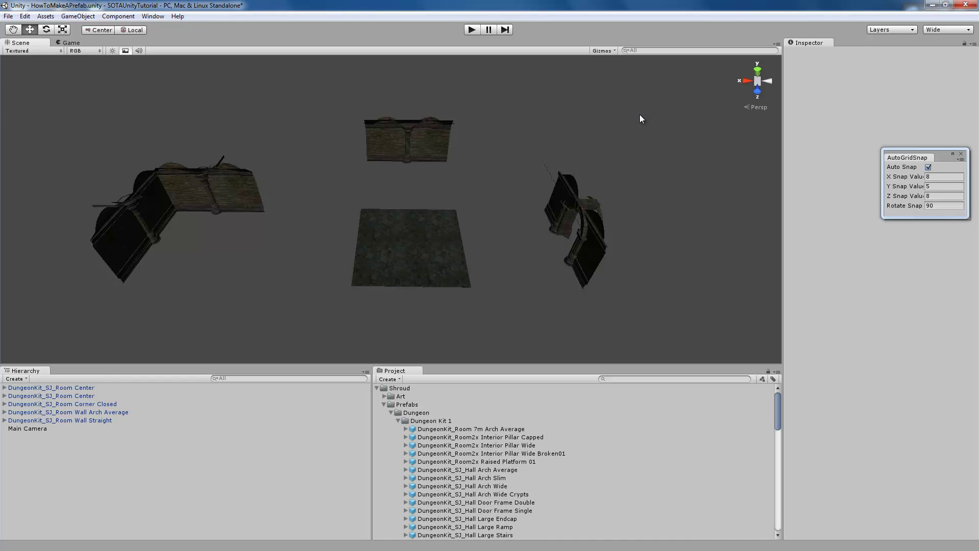
Maximize the Scene view and zoom out to show the floor tile and scattered walls
key(shift+space)
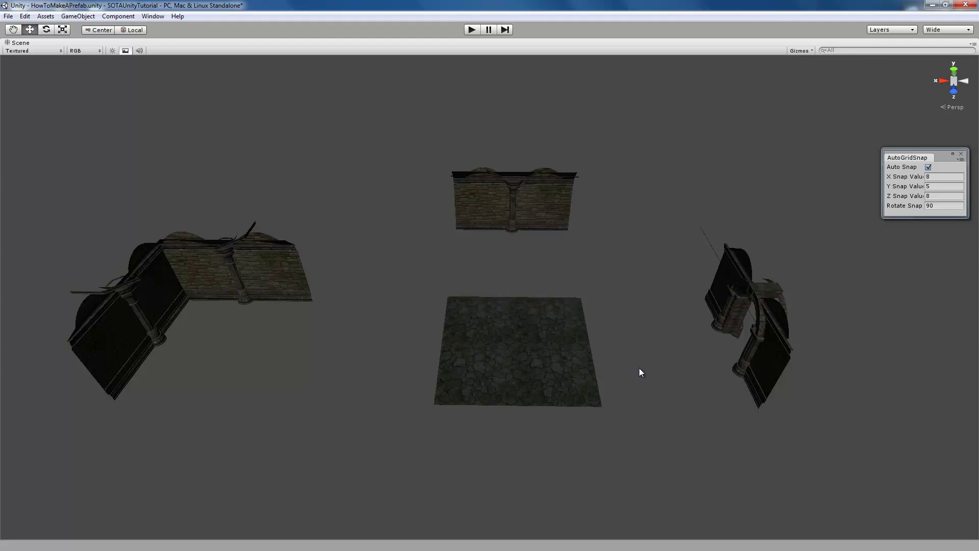
scroll(640, 369, down, 2)
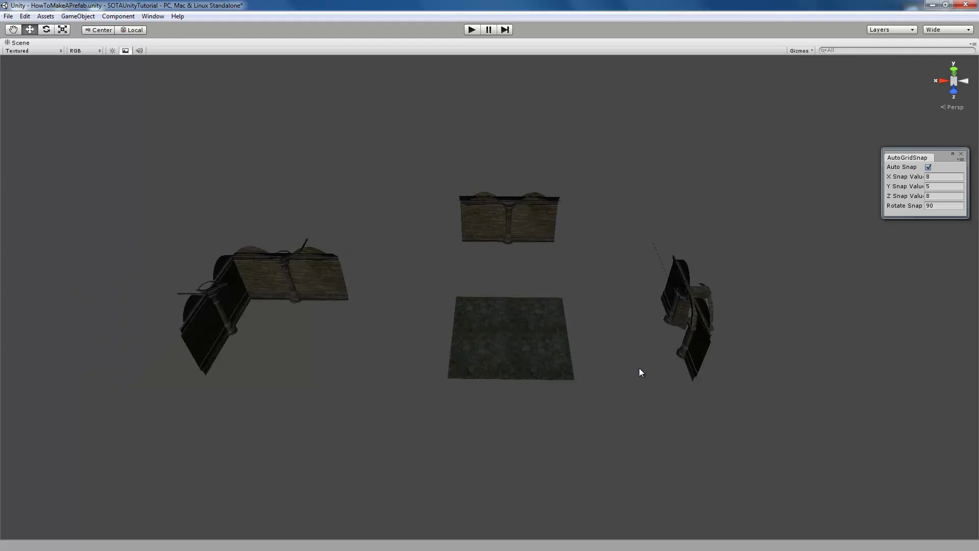
Duplicate the floor tile into a snapped row of three tiles
click(525, 342)
drag(506, 310, 430, 312)
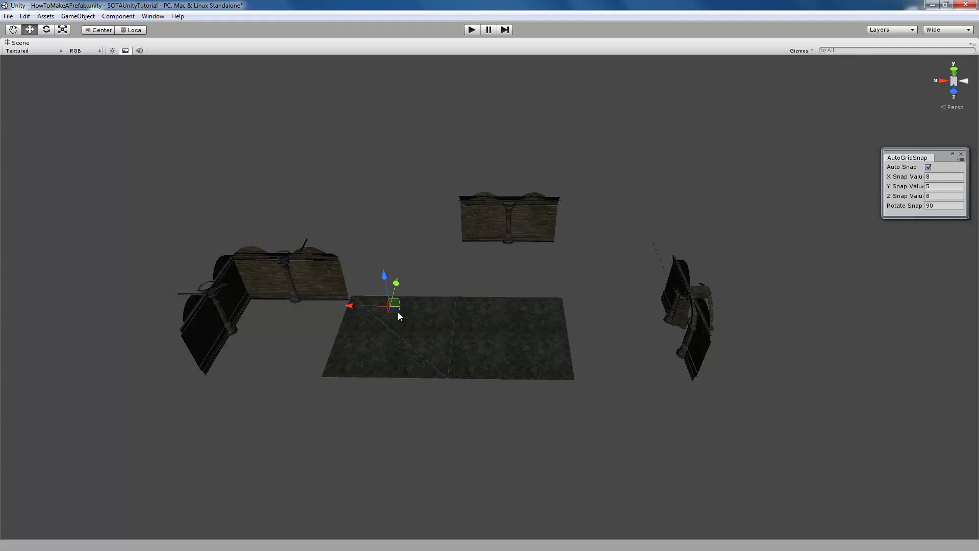
key(ctrl+d)
drag(368, 306, 602, 329)
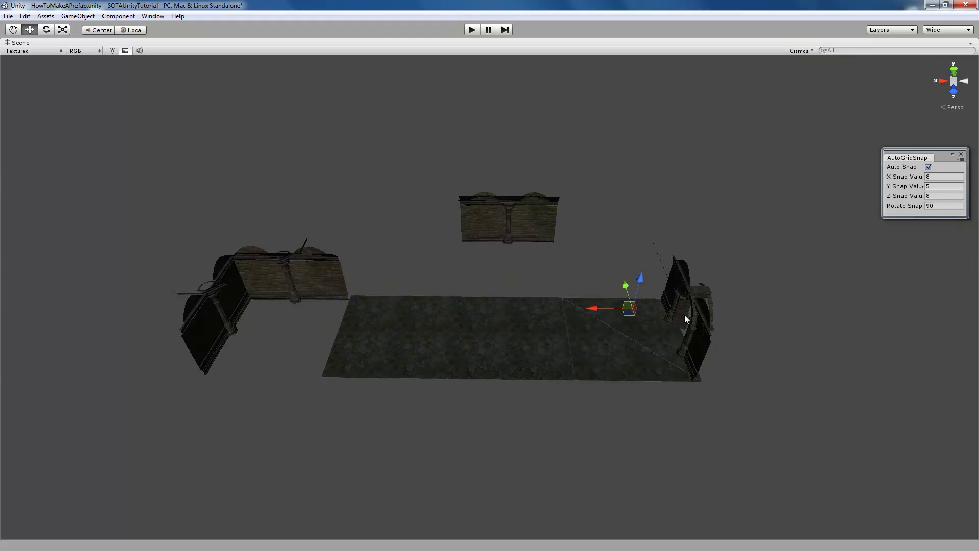
Select the row of tiles and move the copied row back to complete the 3×3 grid
shift+click(531, 335)
shift+click(428, 338)
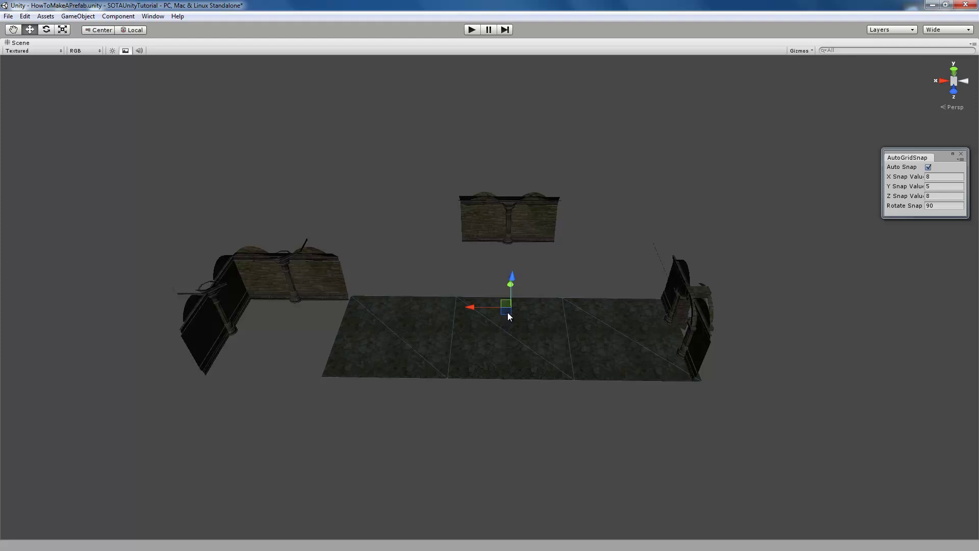
drag(507, 312, 586, 403)
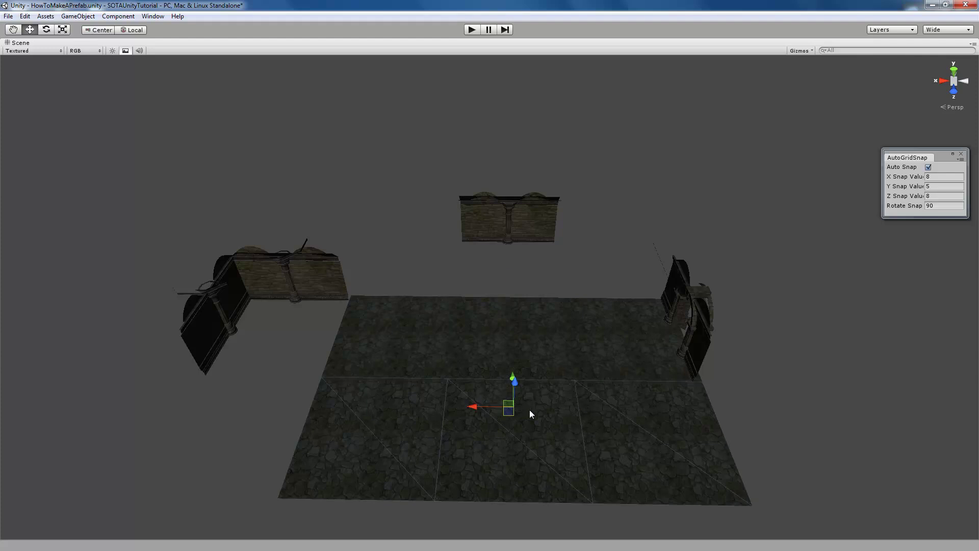
drag(507, 414, 507, 327)
drag(511, 284, 514, 272)
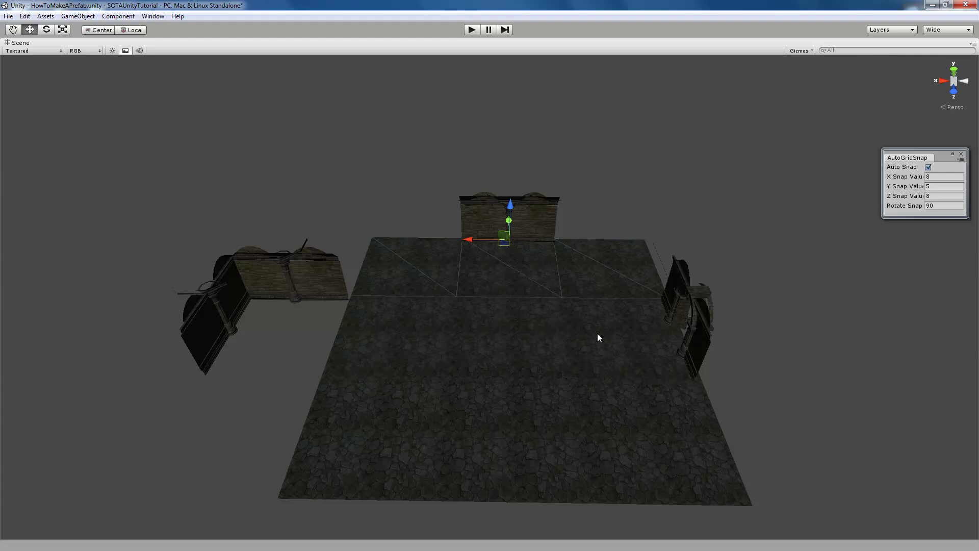
Move the corner wall to the front-left of the floor and rotate it 90° to fit
click(699, 320)
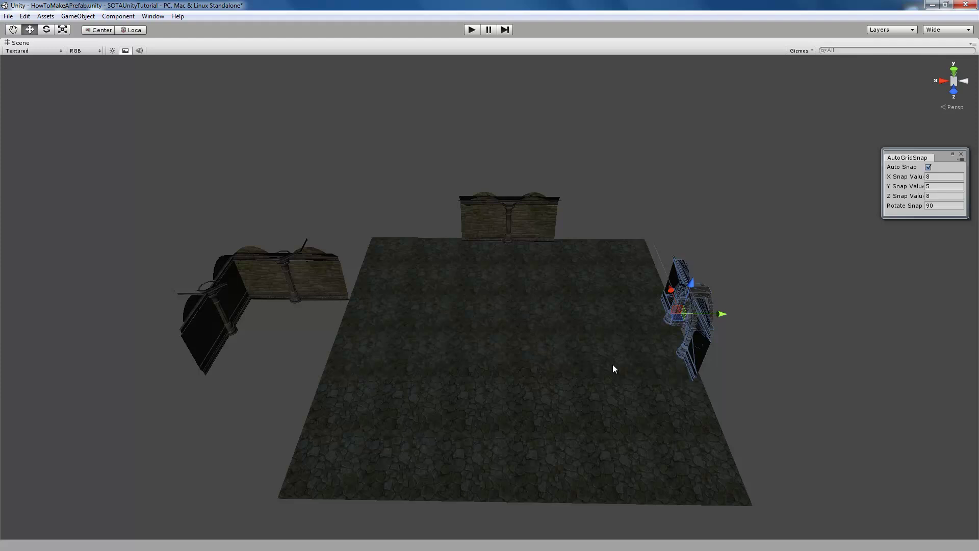
click(268, 285)
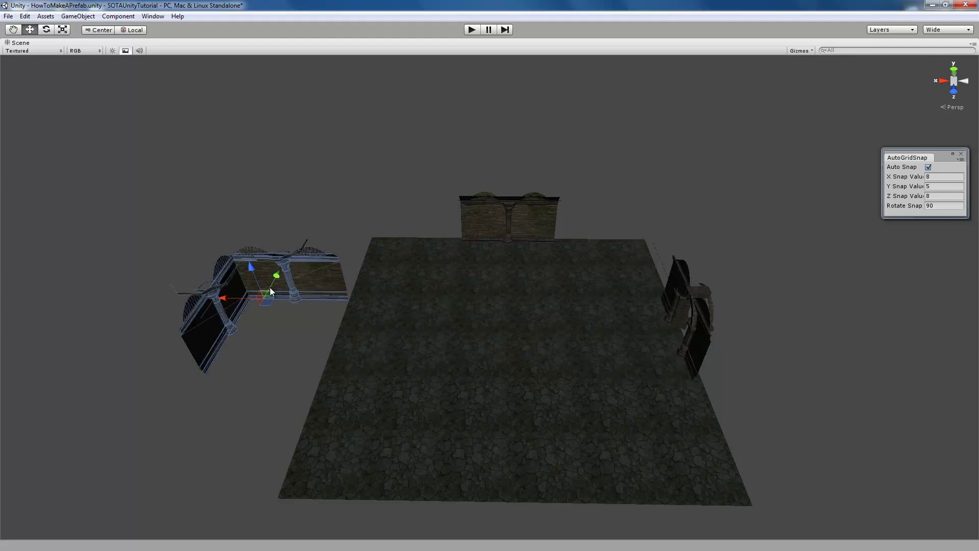
drag(269, 303, 365, 254)
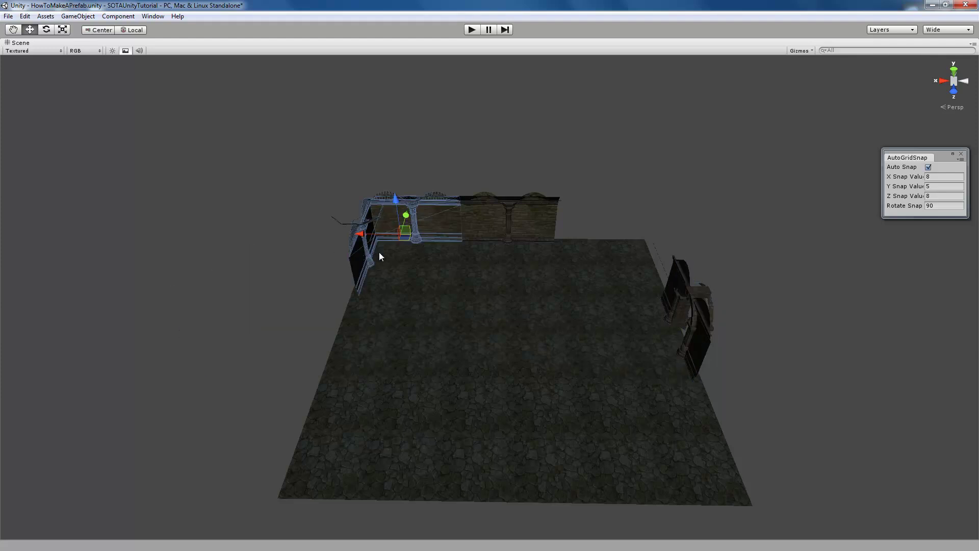
drag(405, 235, 377, 375)
key(e)
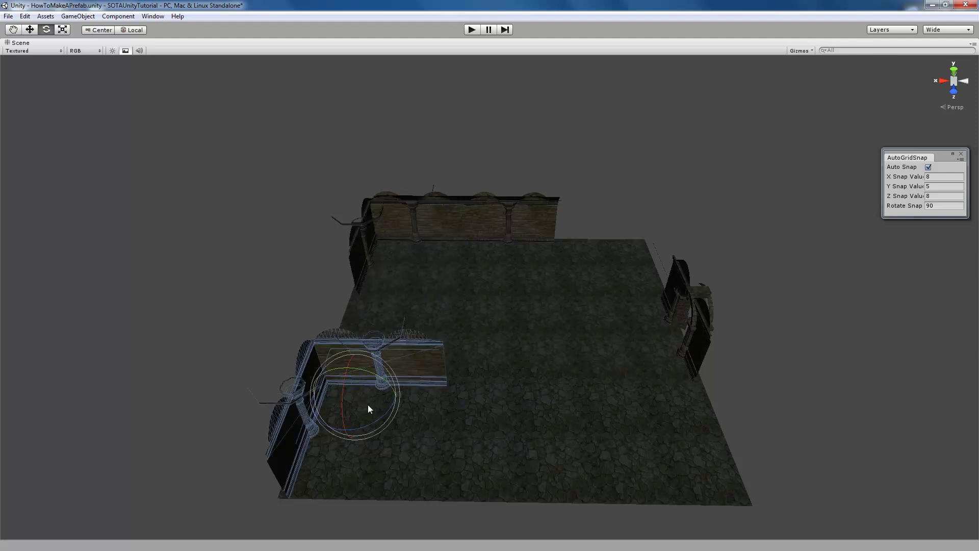
drag(362, 425, 435, 387)
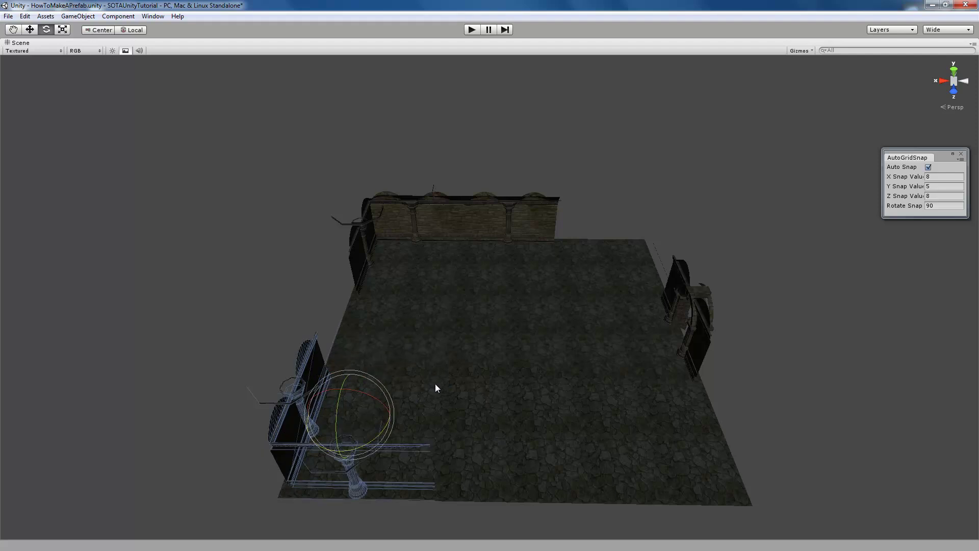
key(w)
Duplicate the corner wall, rotate it along the right edge and slide it toward the back right
key(ctrl+d)
drag(356, 418, 618, 448)
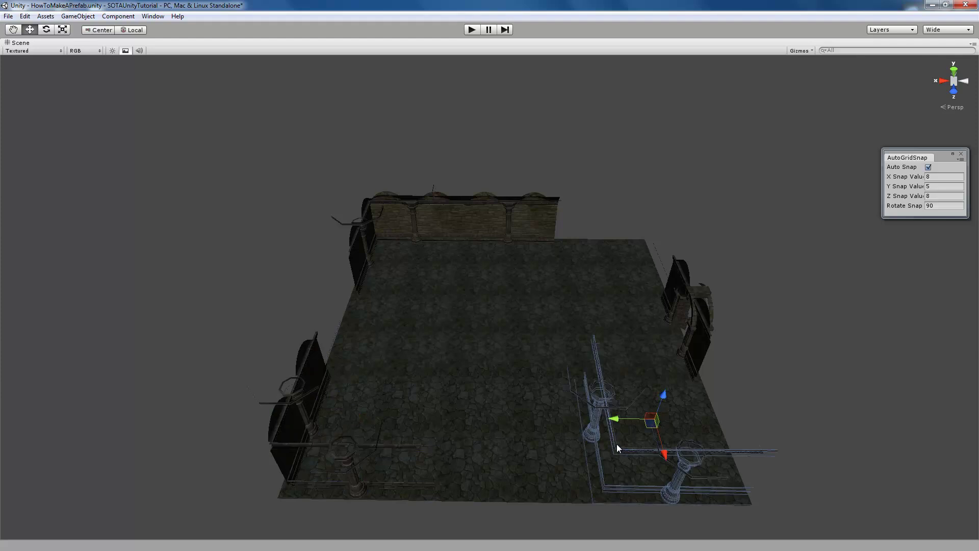
key(e)
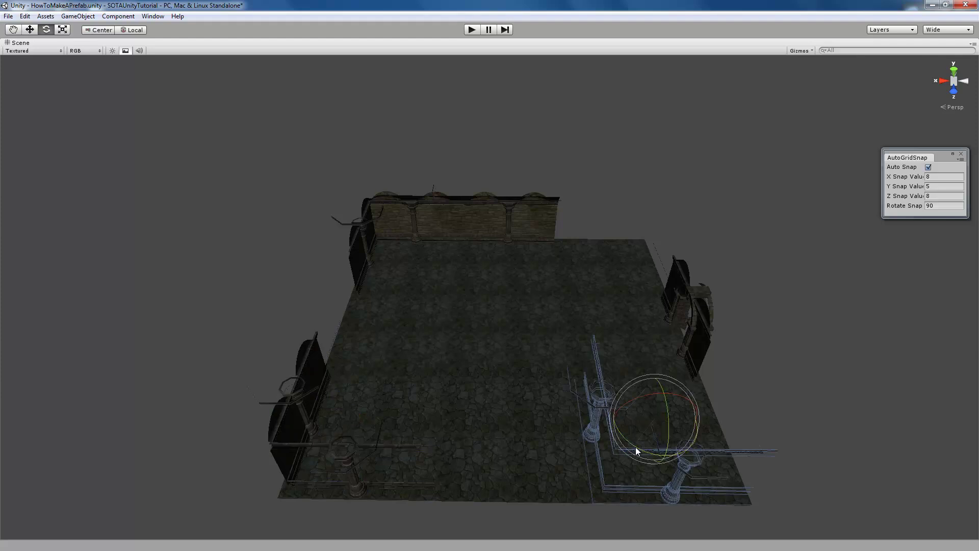
drag(641, 451, 745, 458)
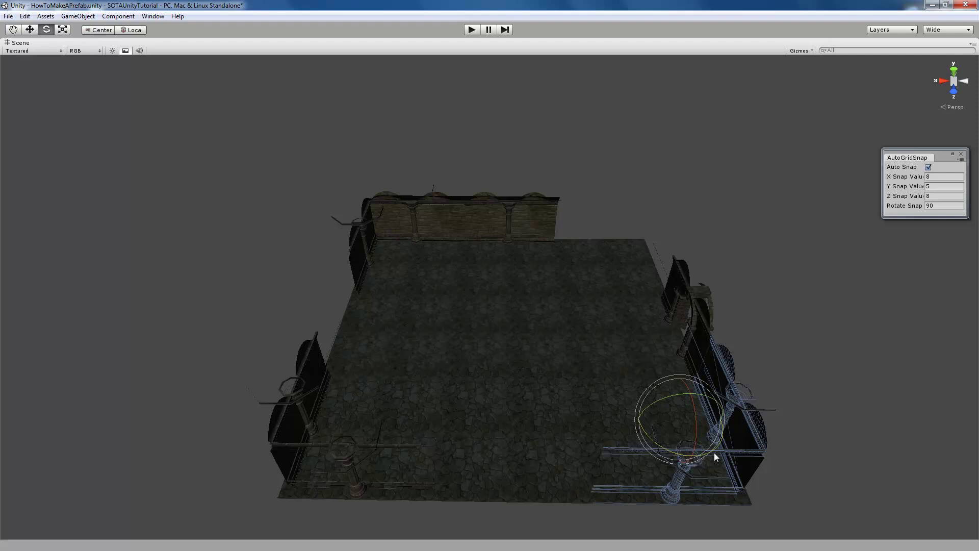
key(w)
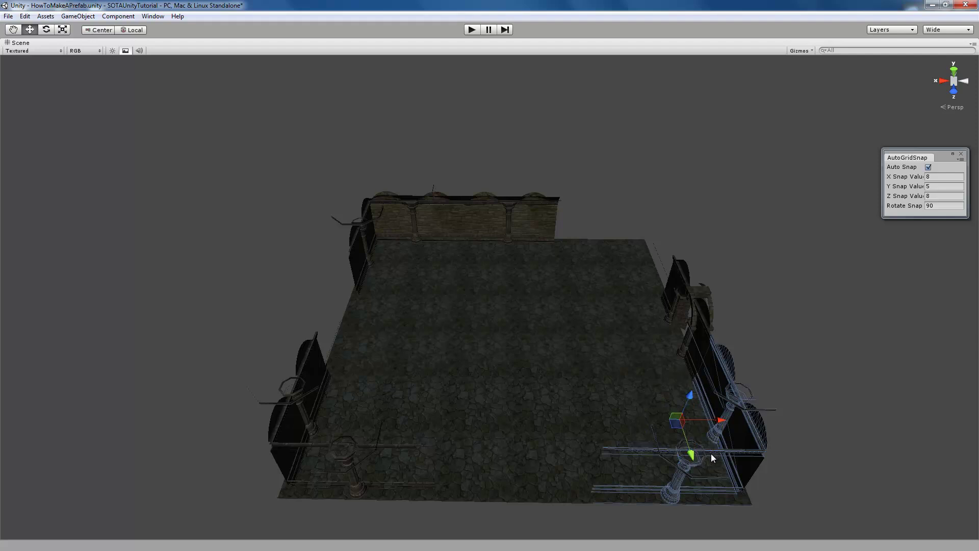
drag(696, 454, 665, 306)
key(e)
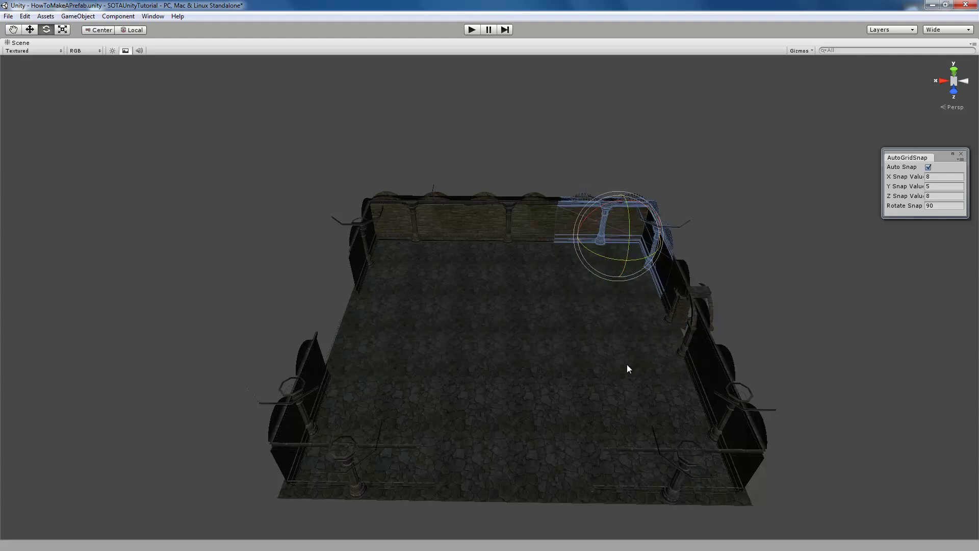
Move the wall piece from the back wall over to the left wall
drag(512, 255, 511, 225)
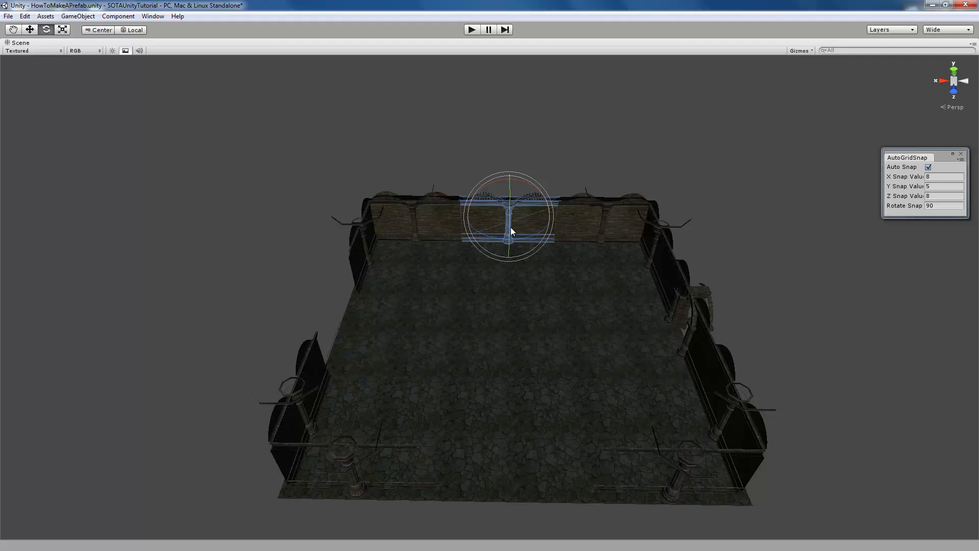
key(w)
drag(513, 228, 556, 301)
key(e)
key(w)
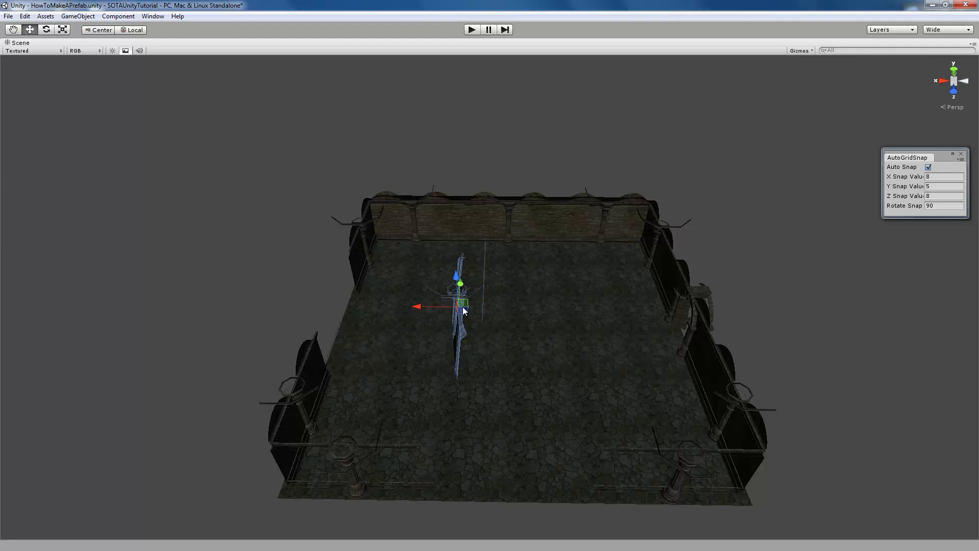
drag(461, 307, 959, 352)
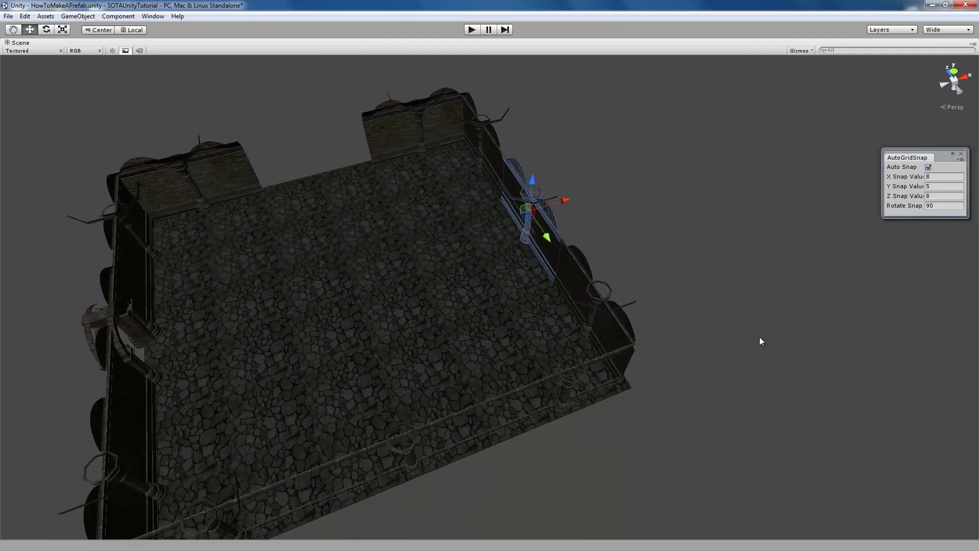
Rotate the torch post 90° and set it against the back wall
drag(531, 216, 391, 245)
key(e)
drag(410, 281, 476, 268)
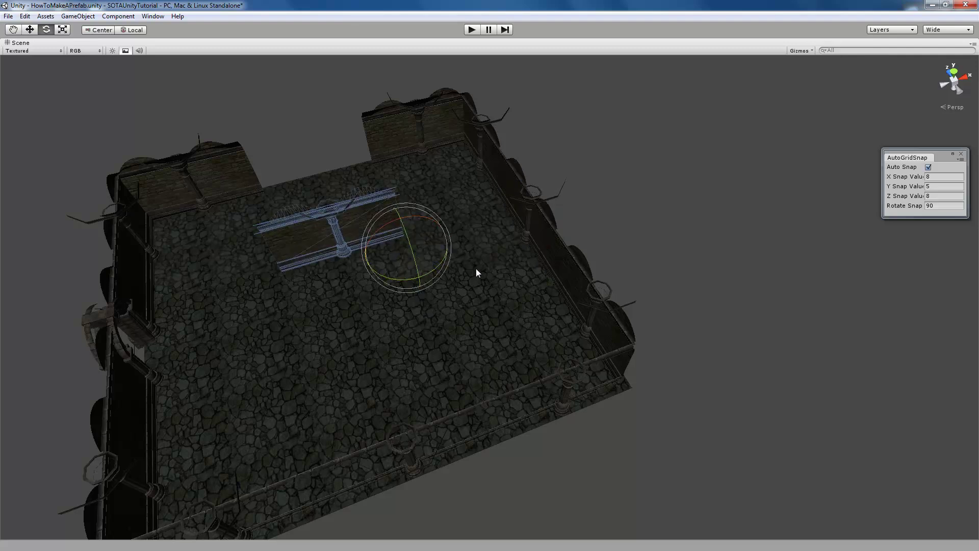
key(w)
drag(349, 252, 325, 166)
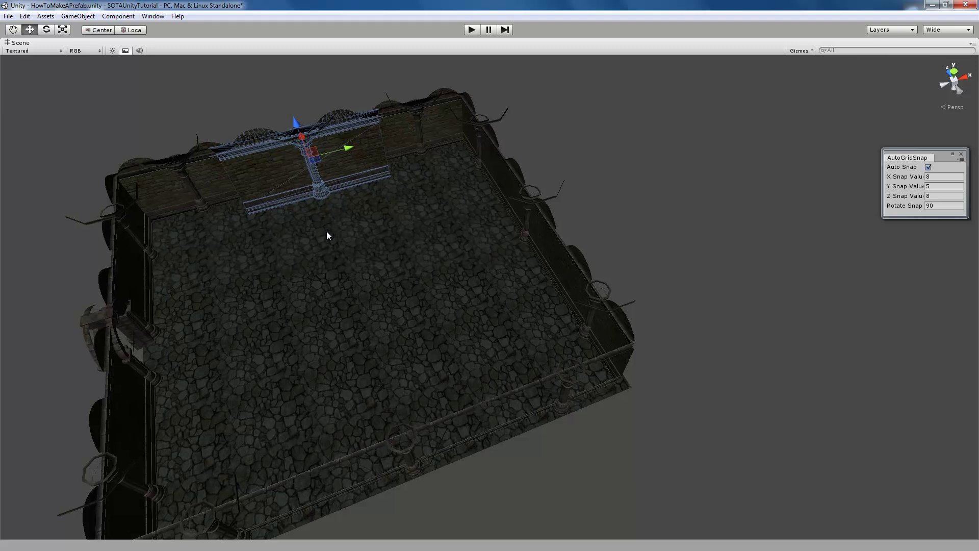
Fit another wall piece into the left wall gap and save the scene
alt+drag(327, 233, 375, 224)
click(434, 201)
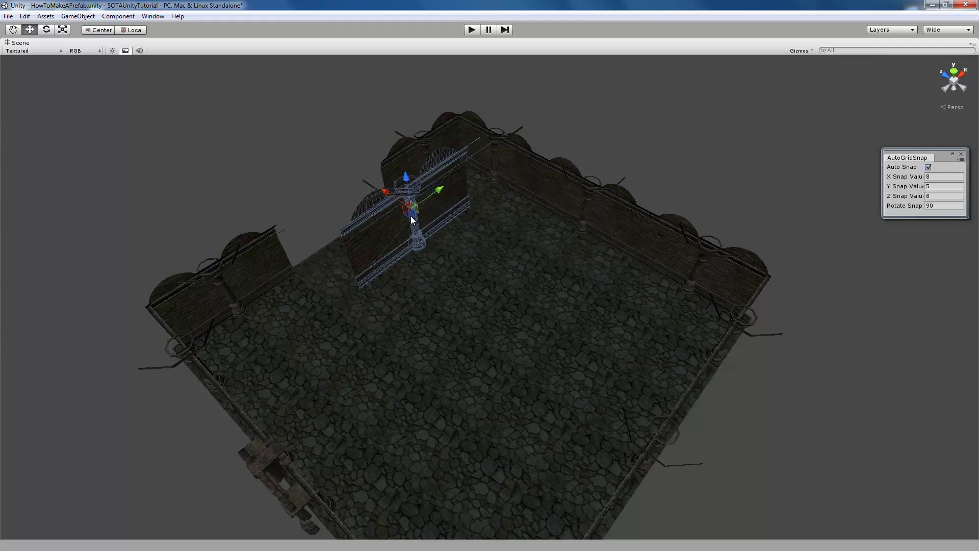
drag(361, 195, 310, 159)
drag(415, 276, 416, 279)
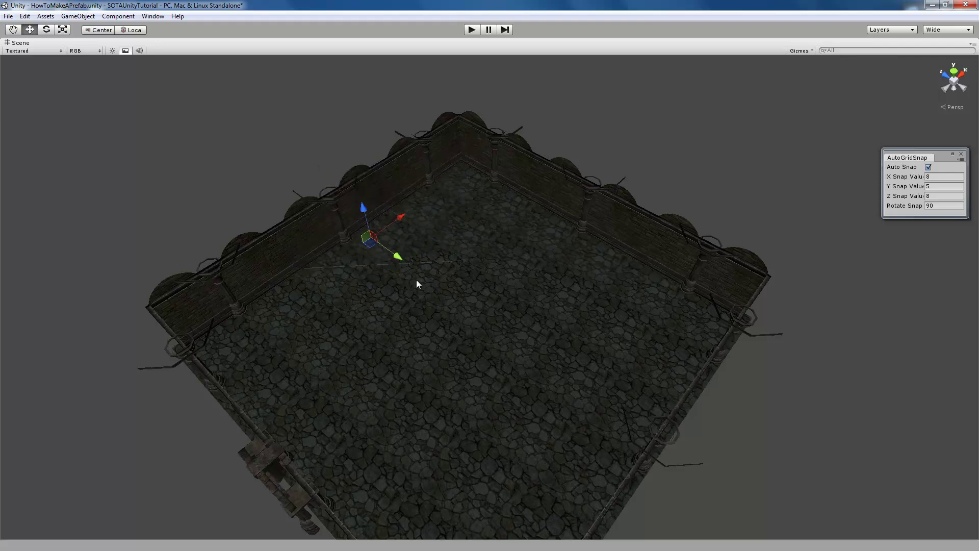
key(ctrl+s)
alt+drag(490, 321, 720, 296)
Zoom back in and restore the Hierarchy, Project and Inspector panels
scroll(634, 343, up, 5)
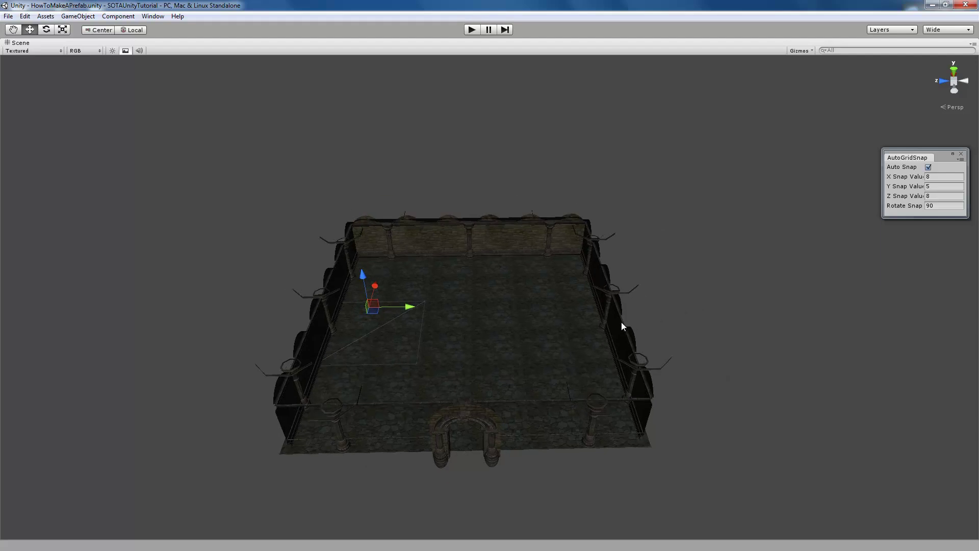
key(shift+space)
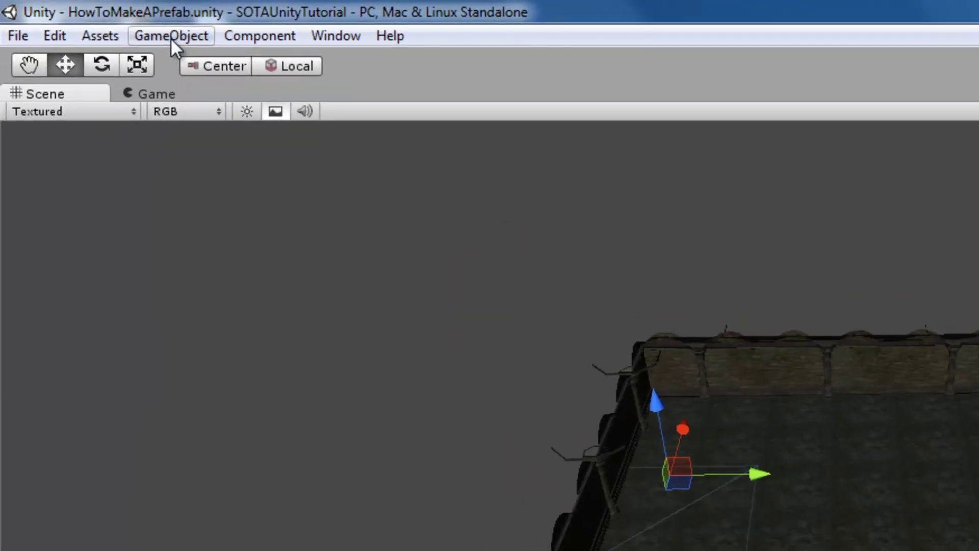
Create an empty GameObject and rename it TMH_Room3x3
click(78, 16)
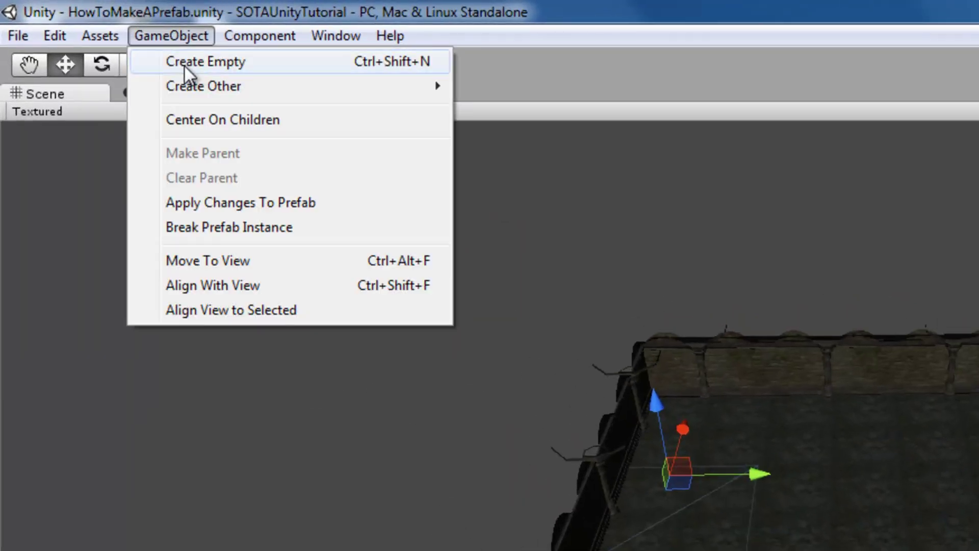
click(338, 62)
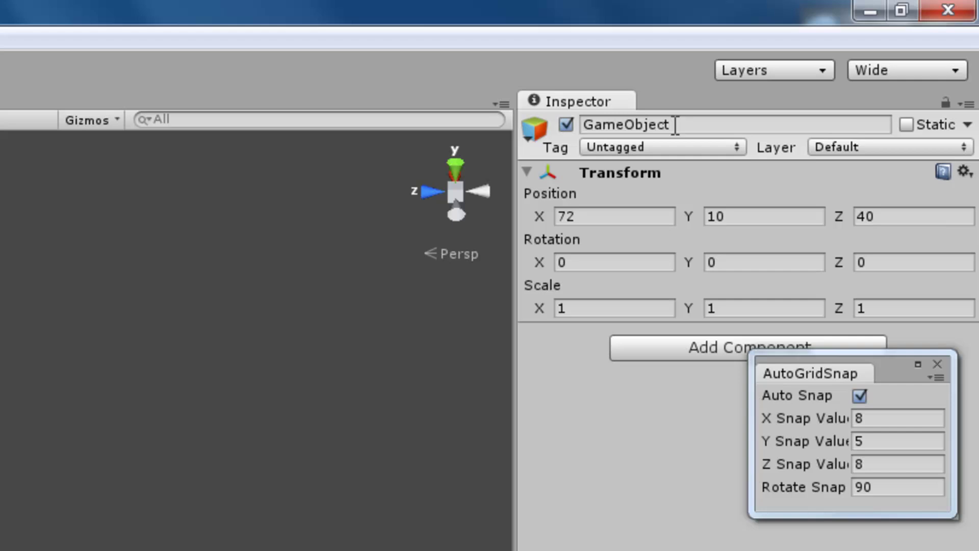
click(850, 53)
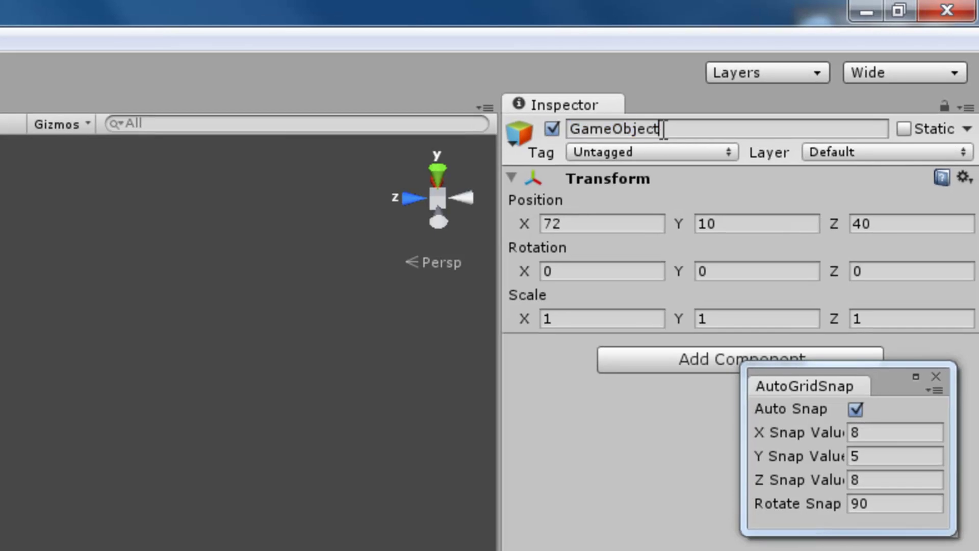
drag(663, 129, 564, 131)
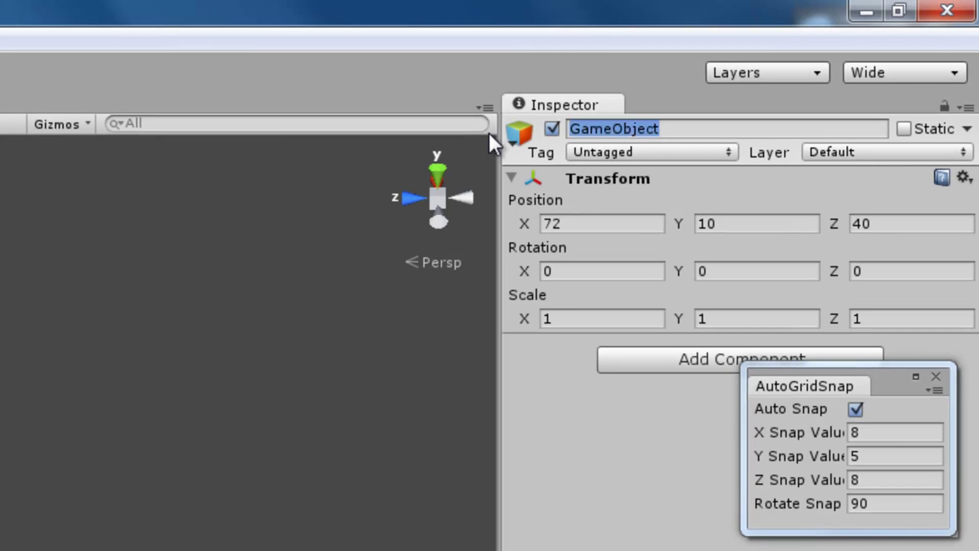
text(TMH)
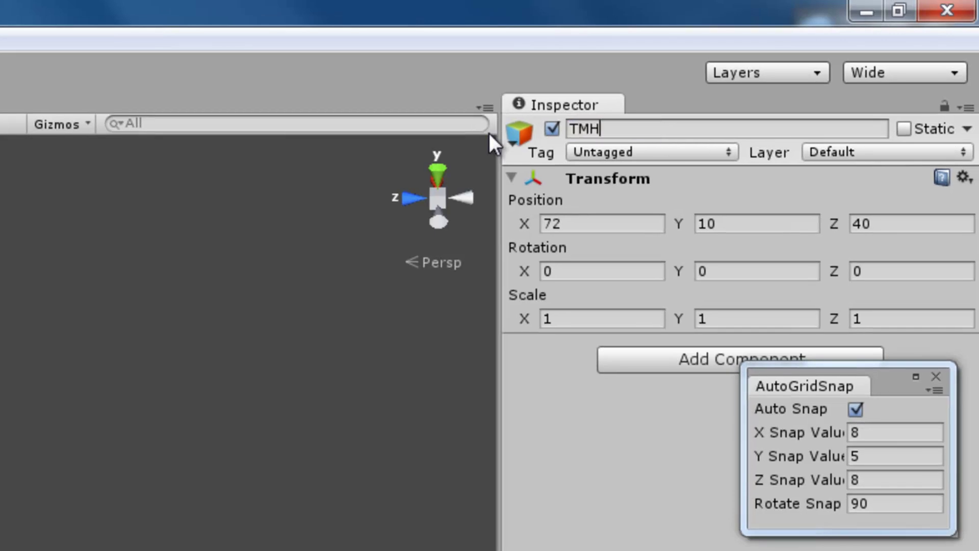
text(_Room3x)
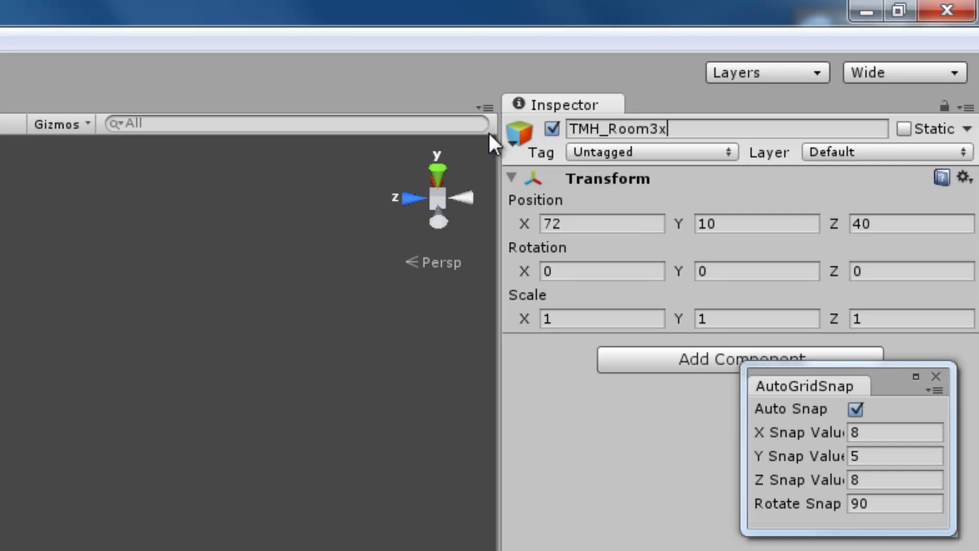
text(3)
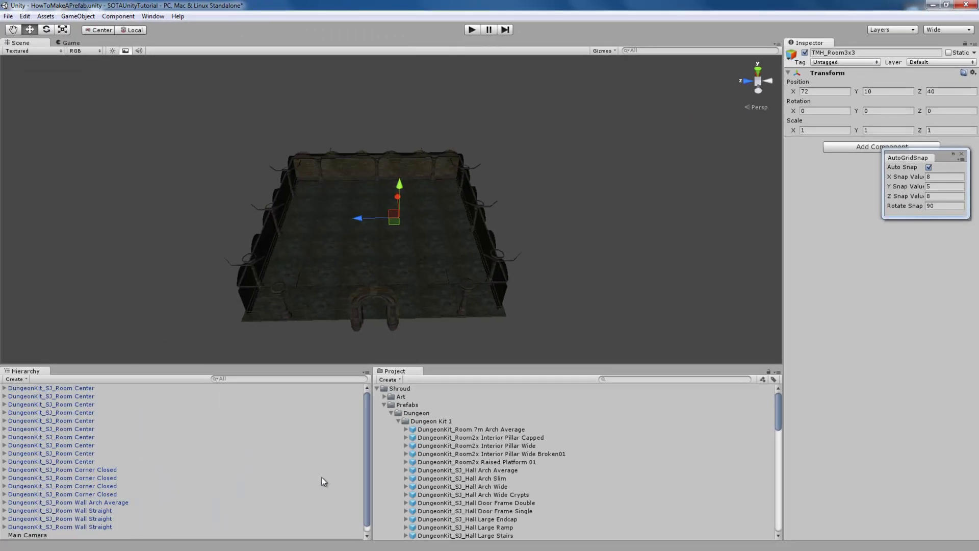
Marquee-select all the floor, corner and wall pieces in the Scene view
scroll(357, 492, down, 1)
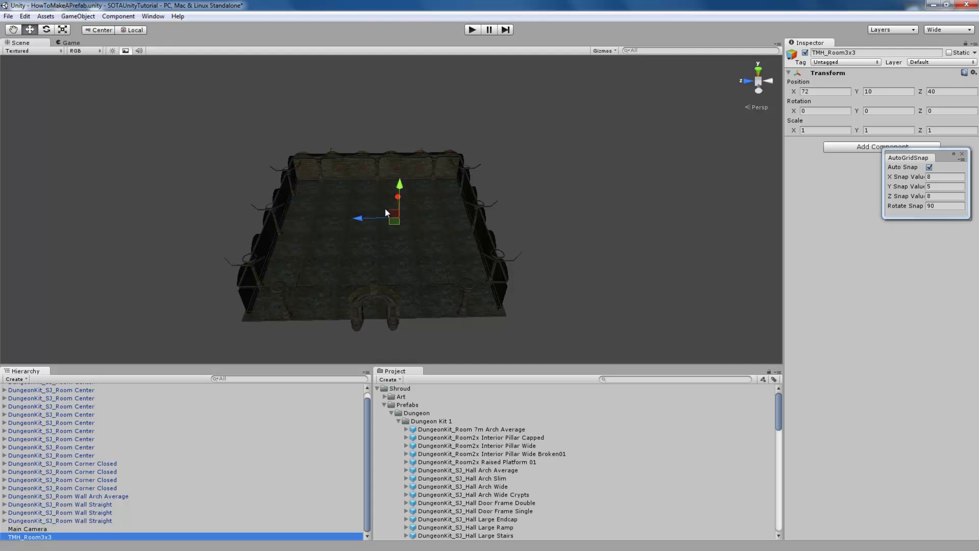
drag(228, 135, 570, 348)
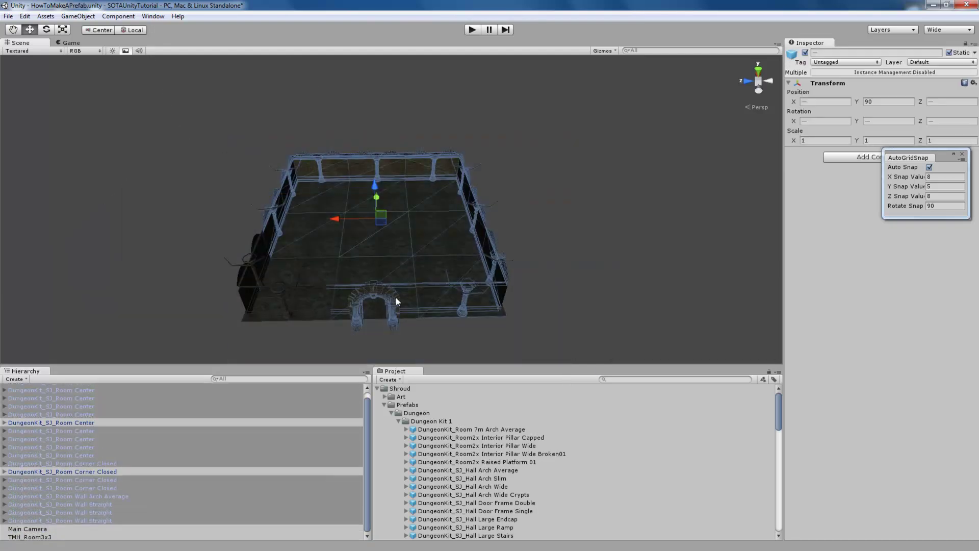
key(shift)
click(175, 128)
drag(196, 122, 576, 345)
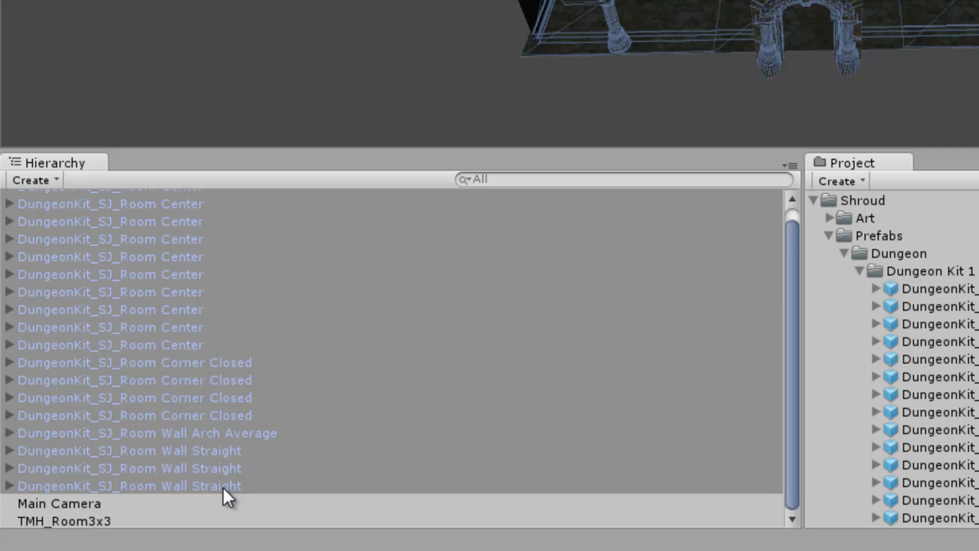
Parent the selected pieces under TMH_Room3x3 in the Hierarchy and check its children
drag(268, 486, 221, 525)
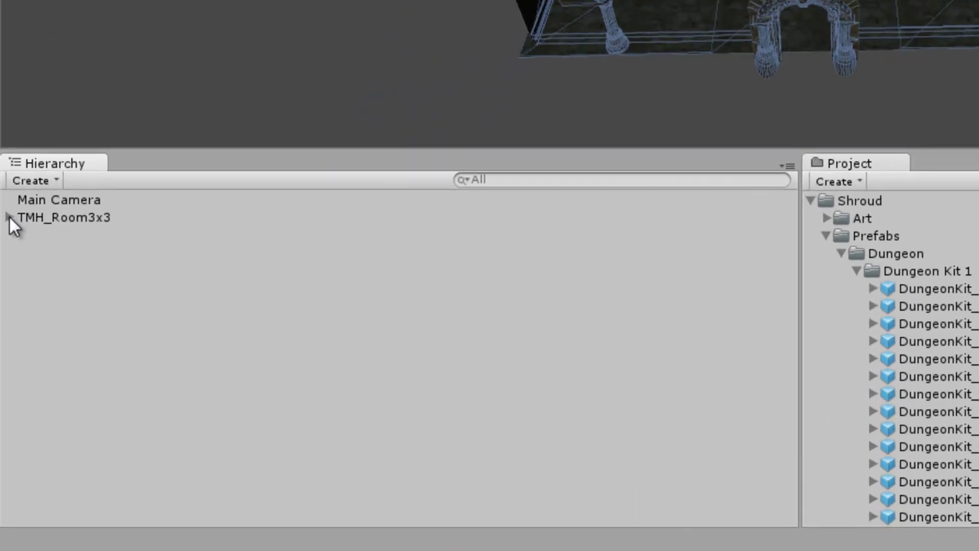
click(5, 396)
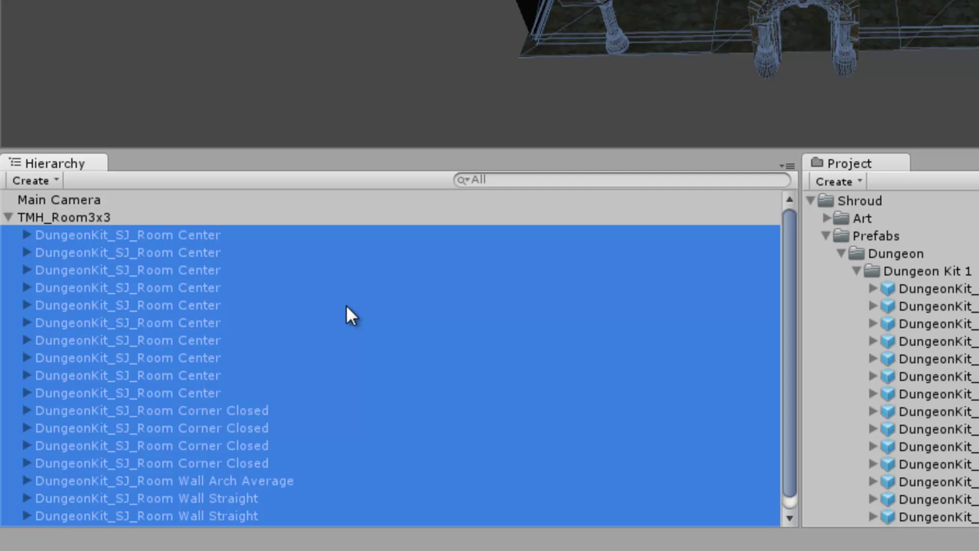
click(8, 217)
click(8, 217)
mouse_move(789, 343)
mouse_down()
mouse_move(790, 378)
mouse_move(789, 330)
mouse_up()
click(241, 53)
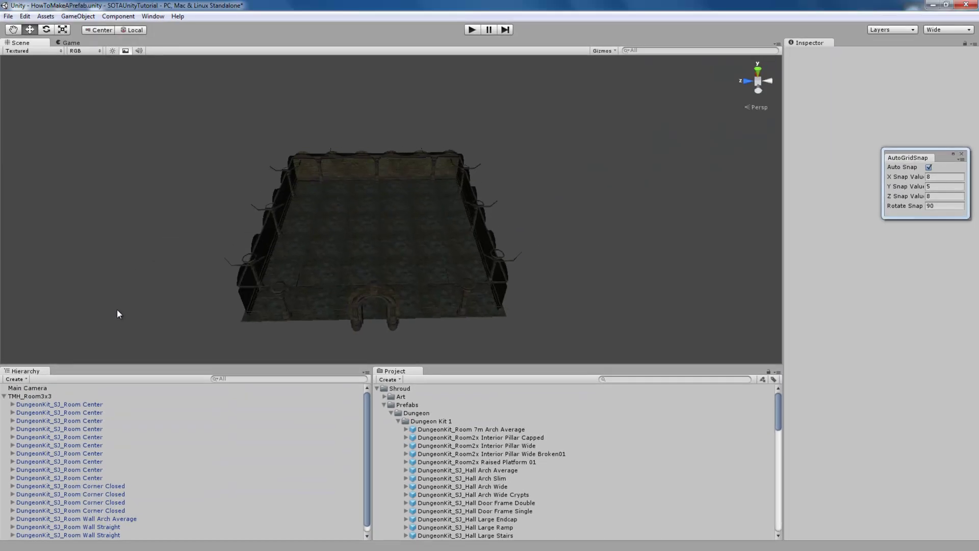
click(44, 397)
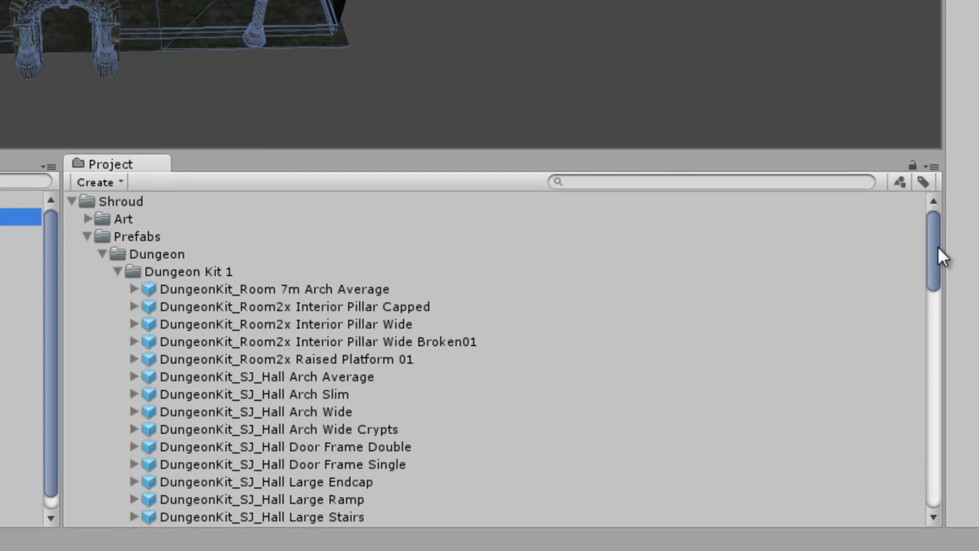
Drag TMH_Room3x3 from the Hierarchy into the TheMadHermit Prefabs folder
drag(781, 414, 781, 419)
drag(937, 259, 944, 500)
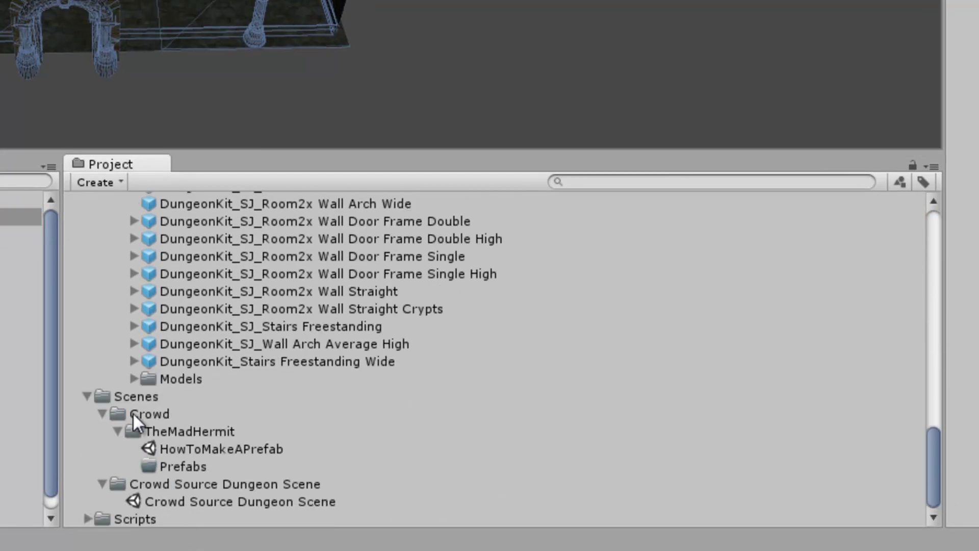
click(220, 433)
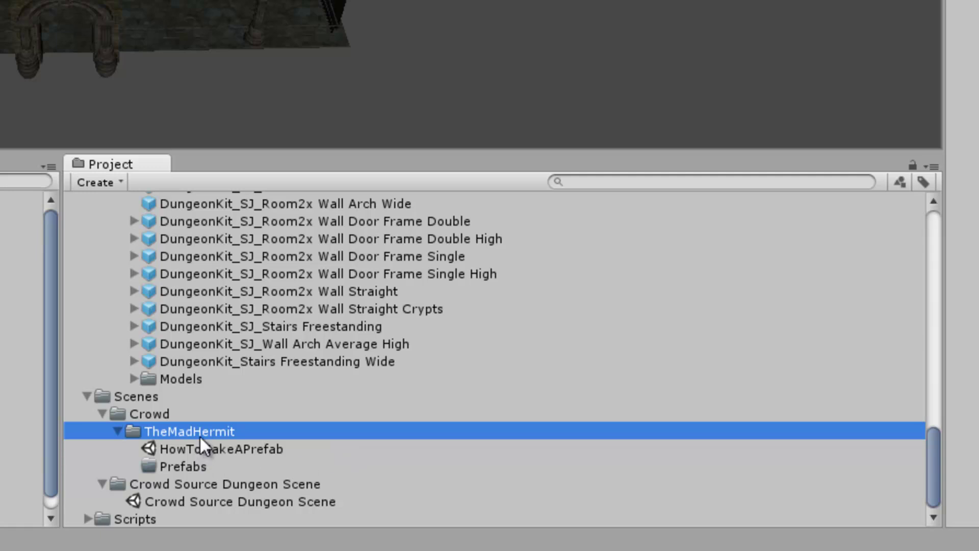
click(193, 470)
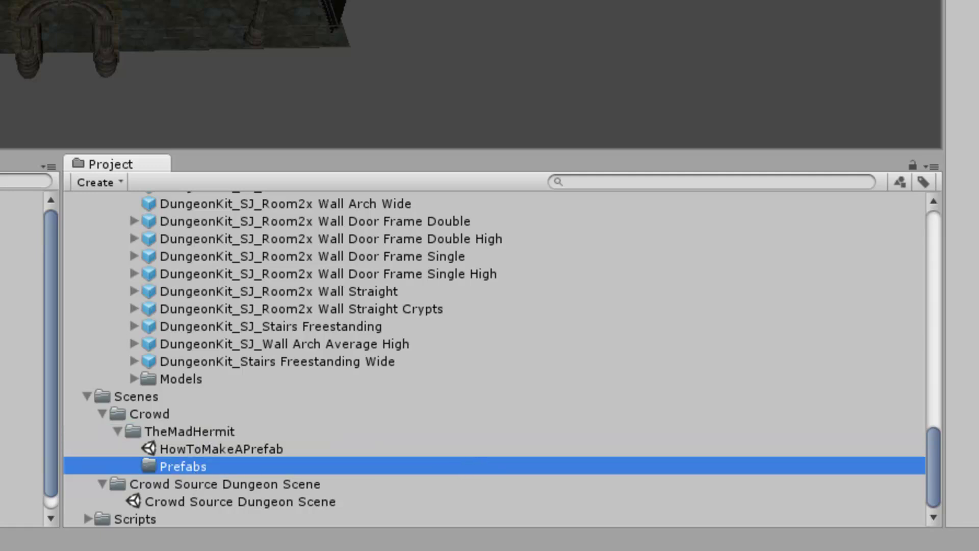
click(127, 216)
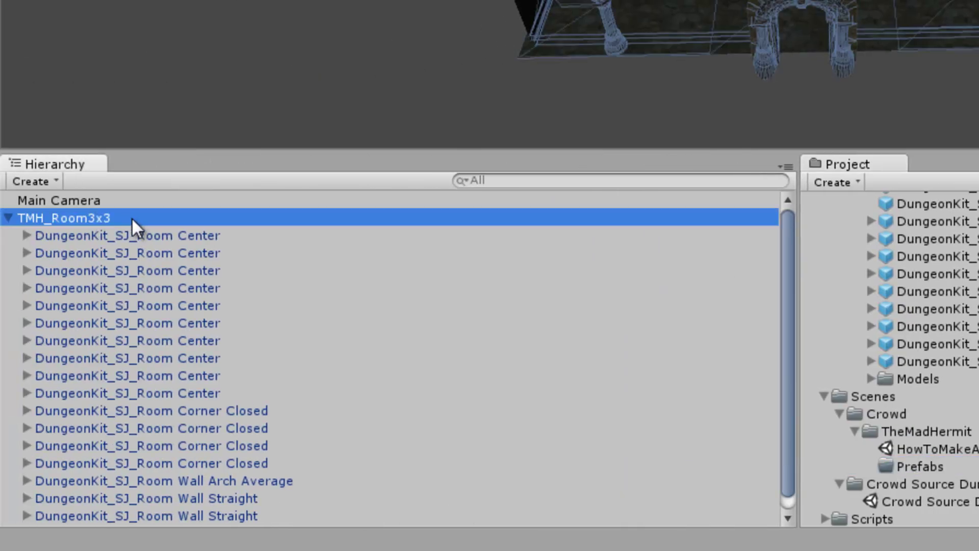
drag(132, 217, 942, 470)
drag(206, 469, 218, 467)
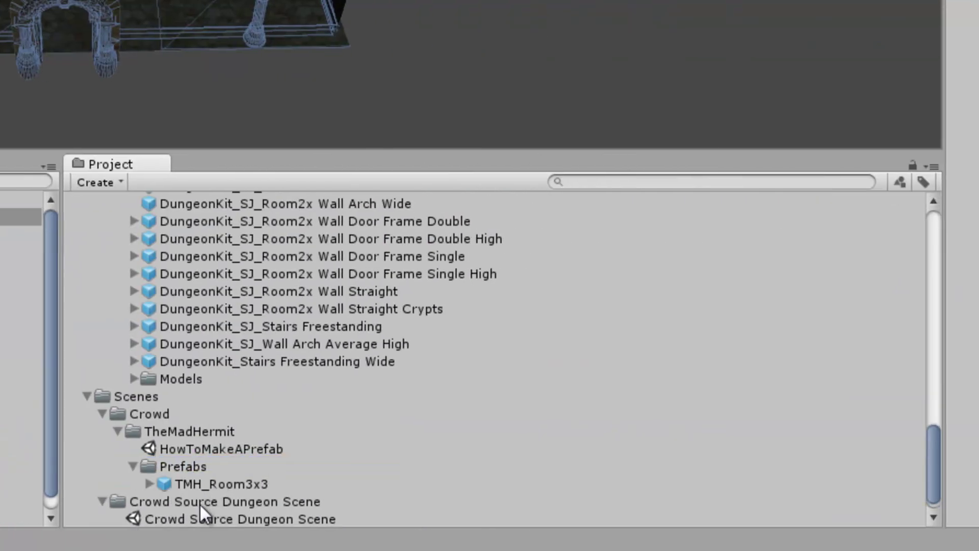
click(206, 483)
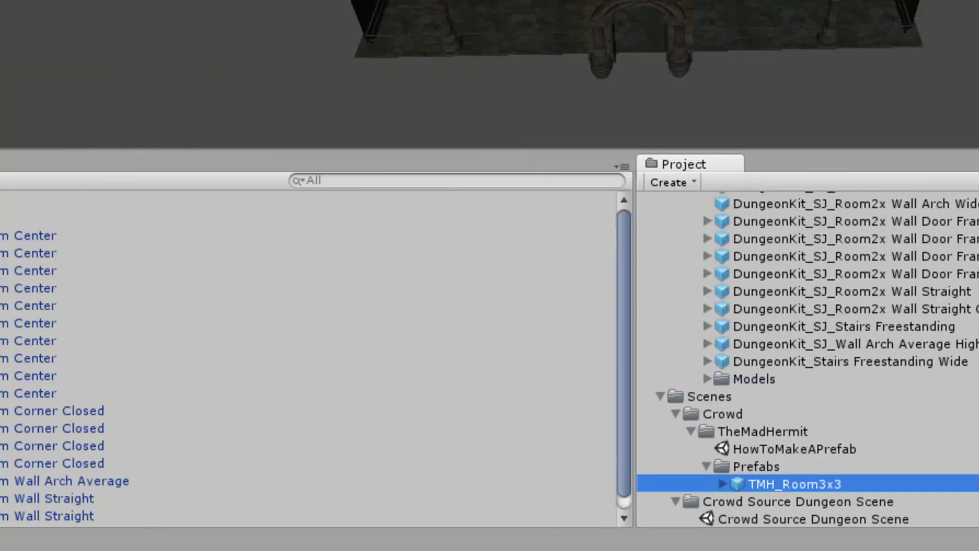
Delete the original TMH_Room3x3 room from the scene
click(73, 218)
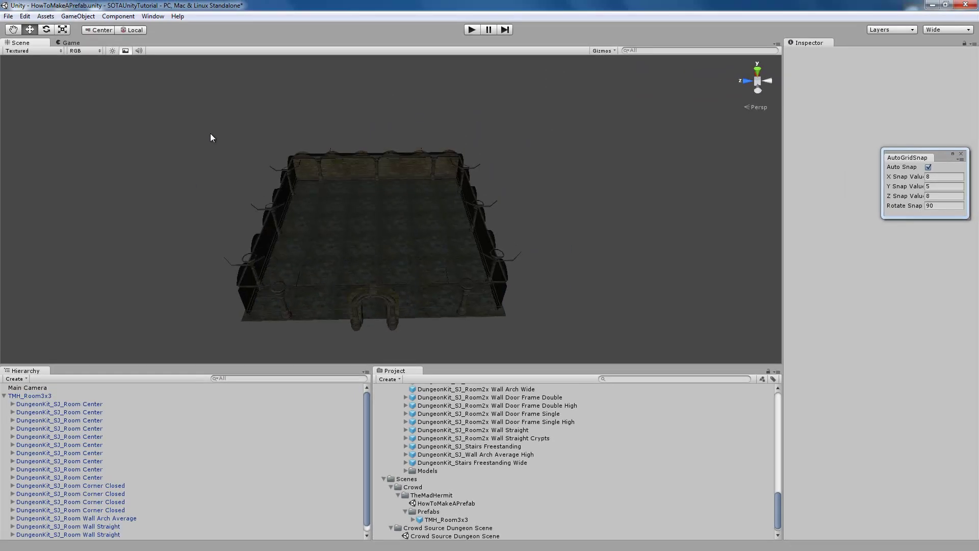
drag(211, 138, 612, 327)
key(Delete)
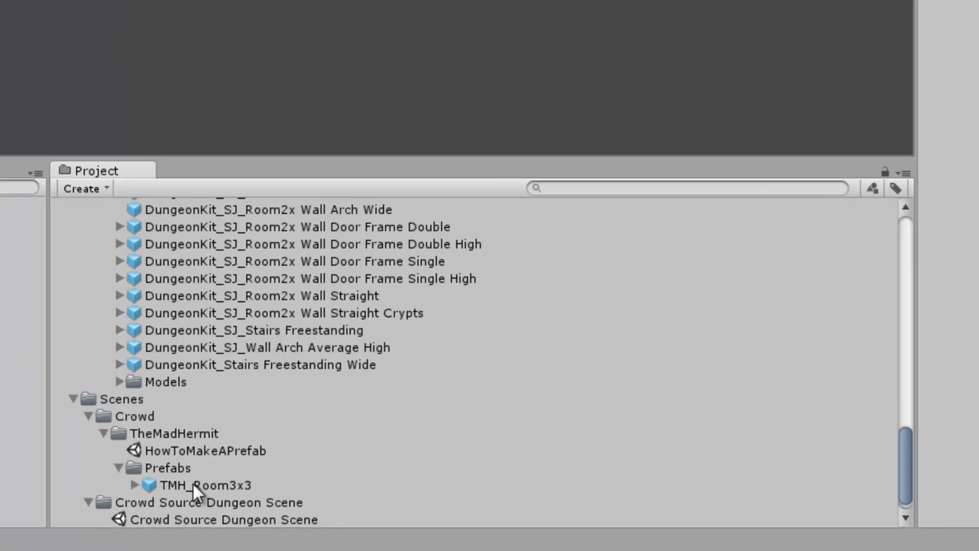
Drag a TMH_Room3x3 prefab instance into the scene, lower it to 80, 10, 32 and frame it
drag(194, 484, 280, 184)
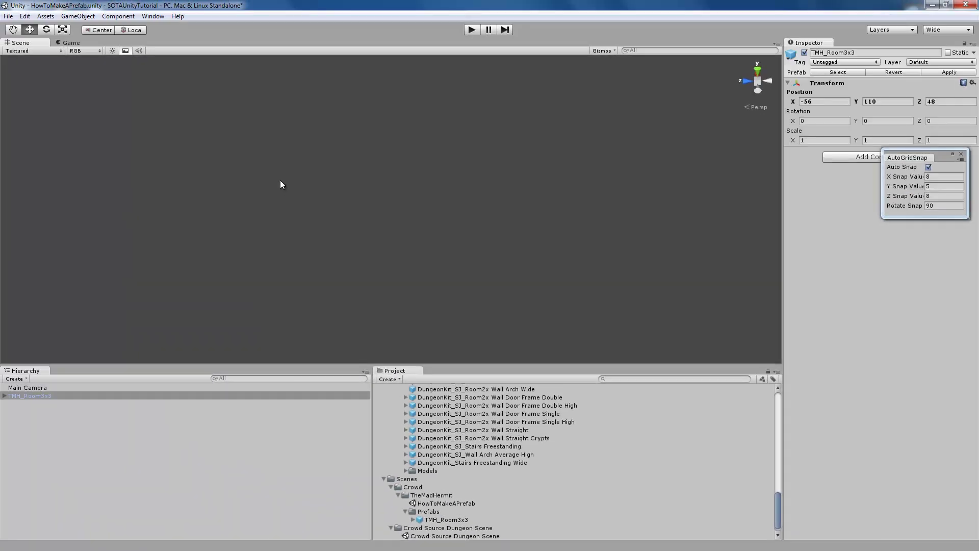
key(ctrl+f)
key(ctrl+alt+f)
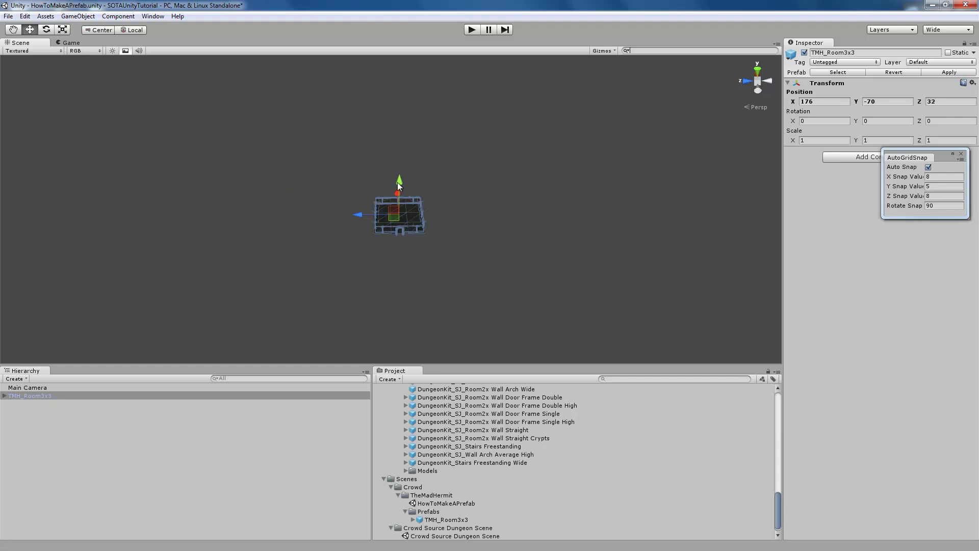
drag(398, 181, 423, 266)
key(f)
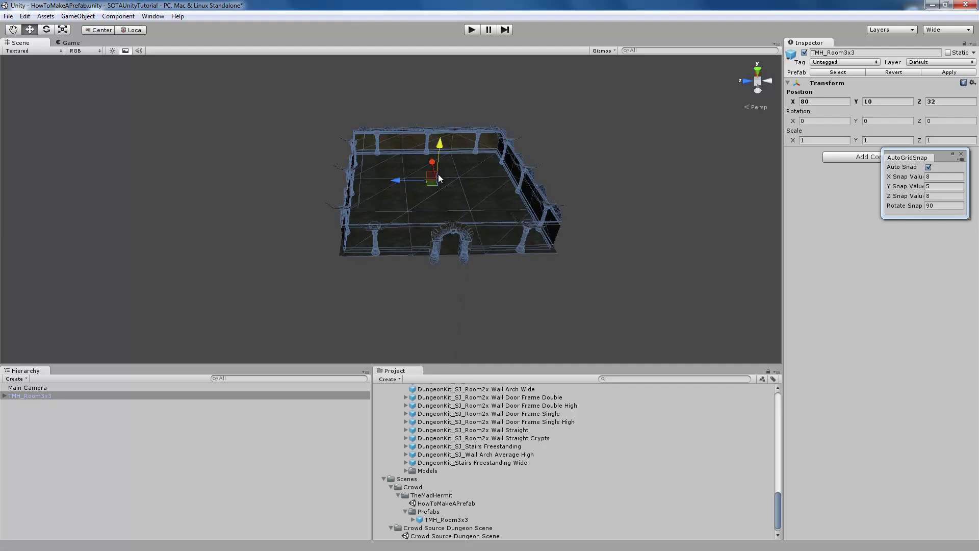
click(605, 194)
mouse_move(606, 197)
right_down()
mouse_move(600, 207)
mouse_move(617, 202)
right_up()
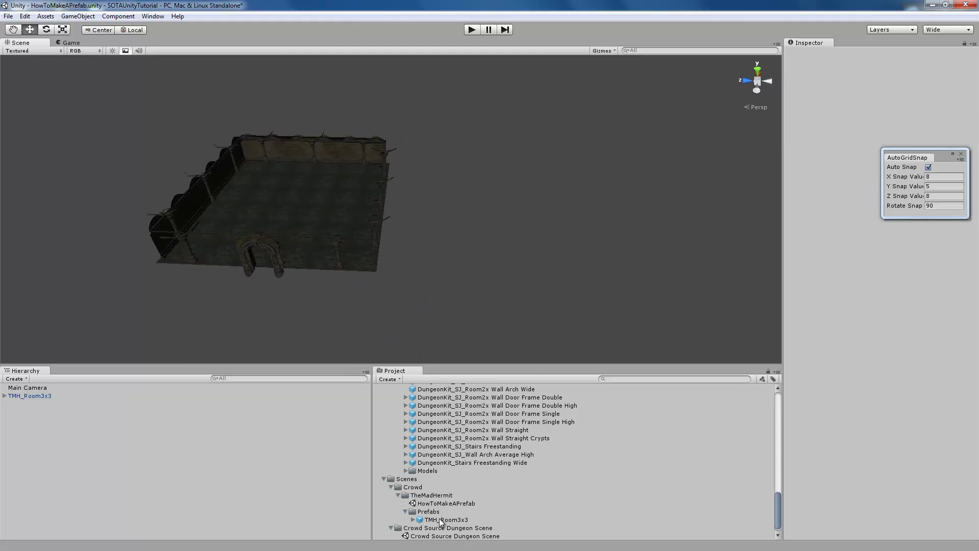
Drag in a second TMH_Room3x3 instance and move it along X and Z beside the first
drag(443, 520, 502, 223)
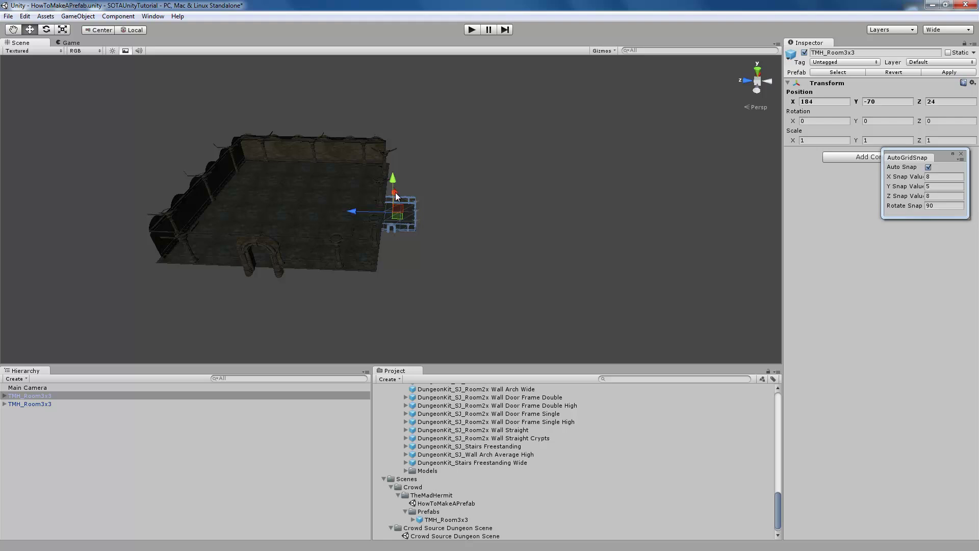
drag(395, 194, 399, 240)
drag(347, 268, 463, 171)
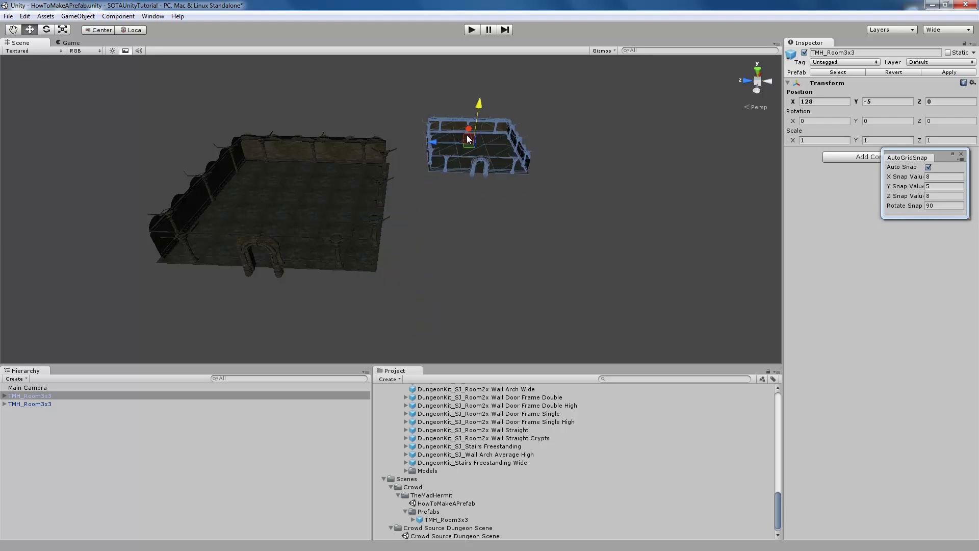
drag(468, 130, 516, 192)
click(515, 126)
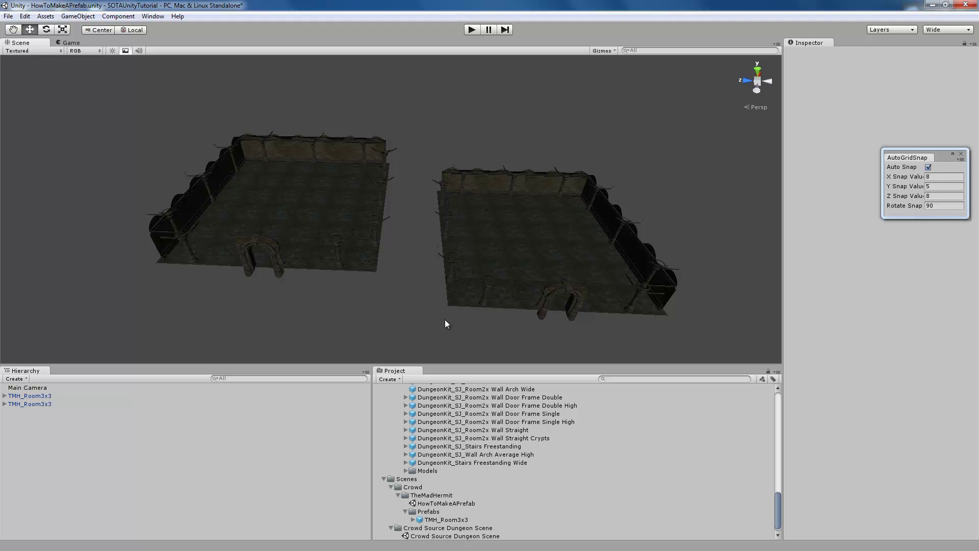
Raise the right room level with the left one and save the scene
click(528, 247)
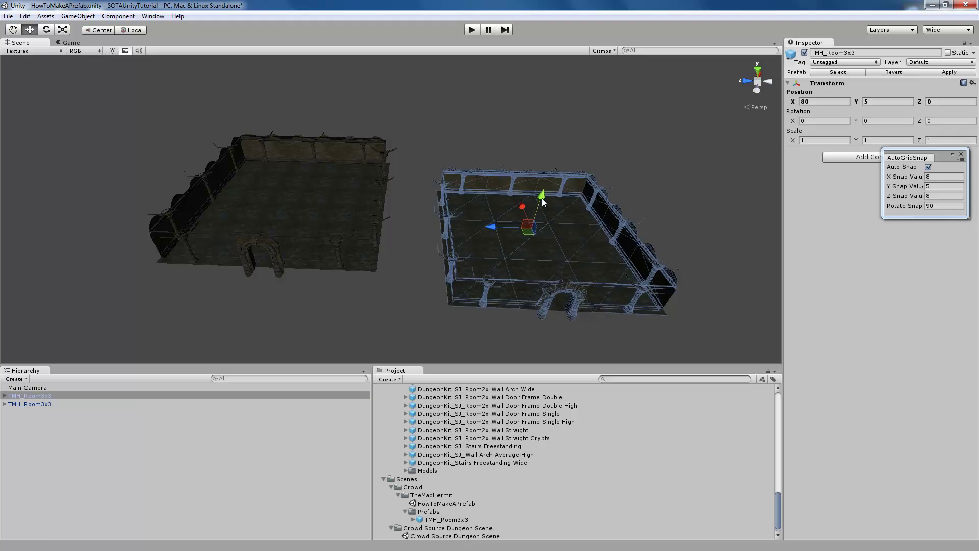
drag(543, 200, 554, 170)
click(497, 330)
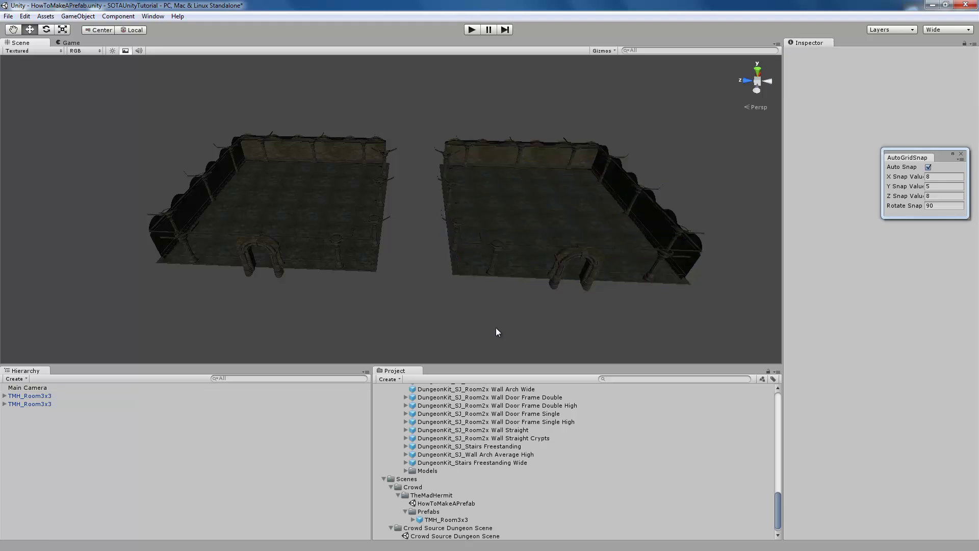
key(ctrl+s)
Break the left room's prefab connection by deleting its centre floor tile
click(275, 213)
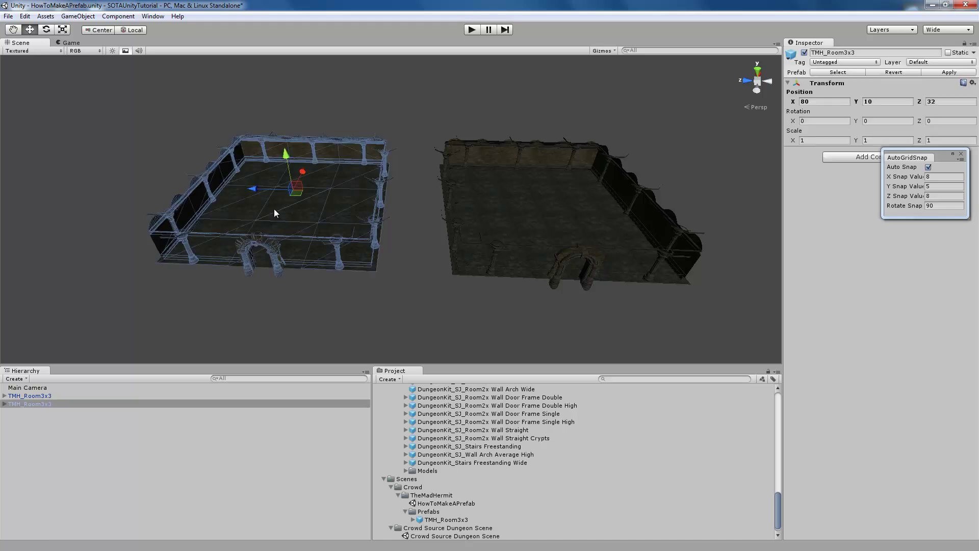
click(4, 403)
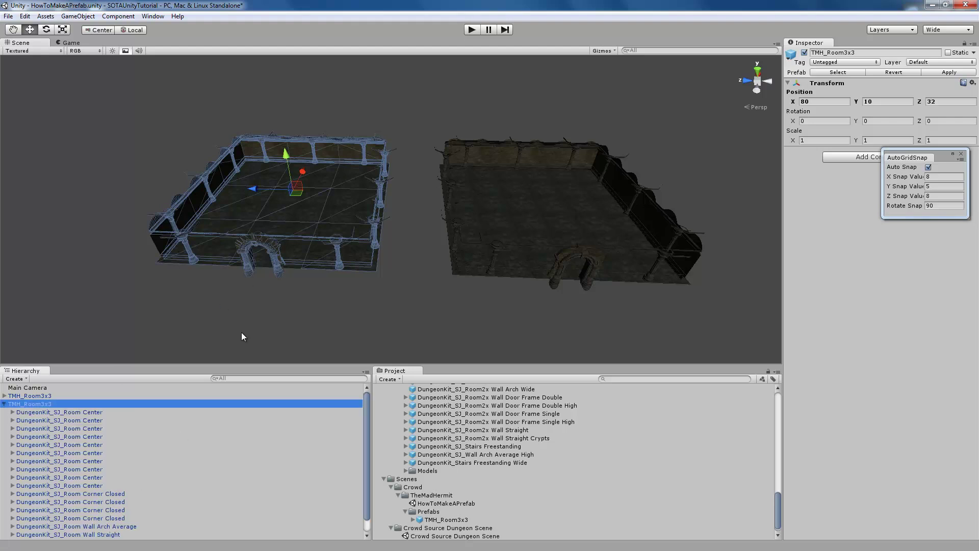
click(307, 214)
key(Delete)
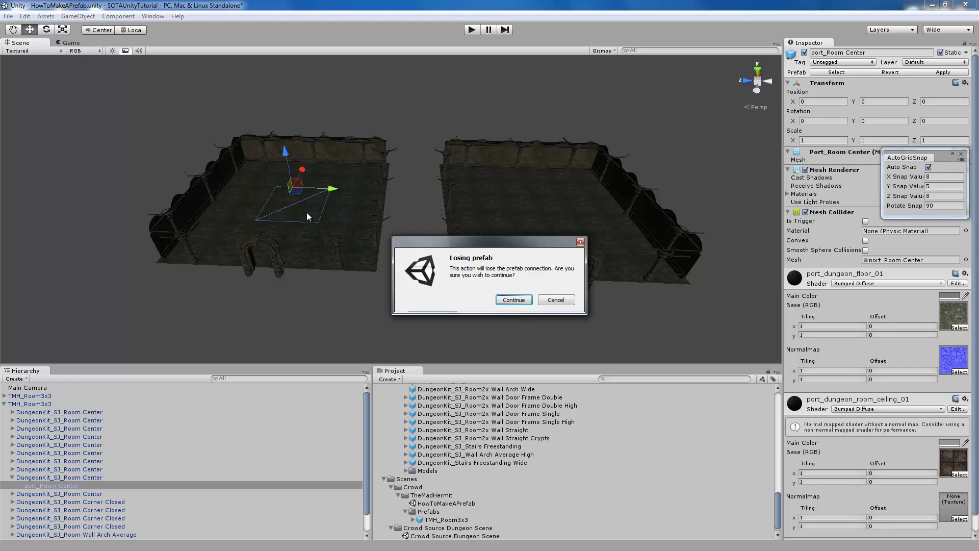
click(514, 301)
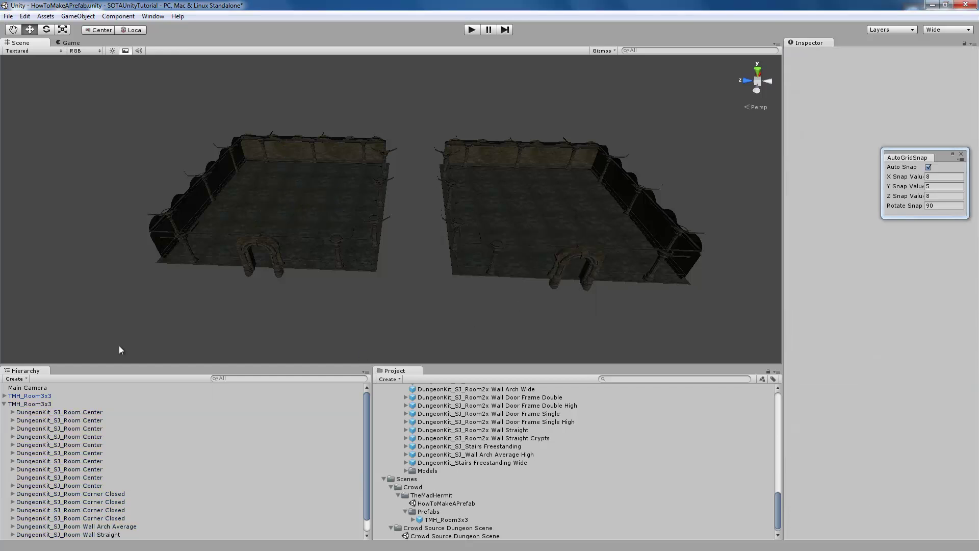
Delete the left room's centre floor tile, leaving a square hole
click(296, 201)
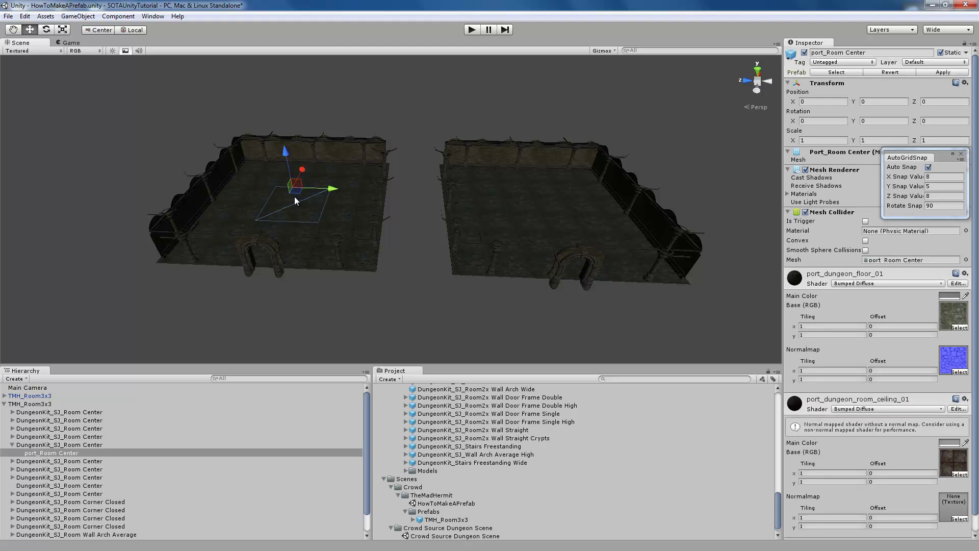
key(Delete)
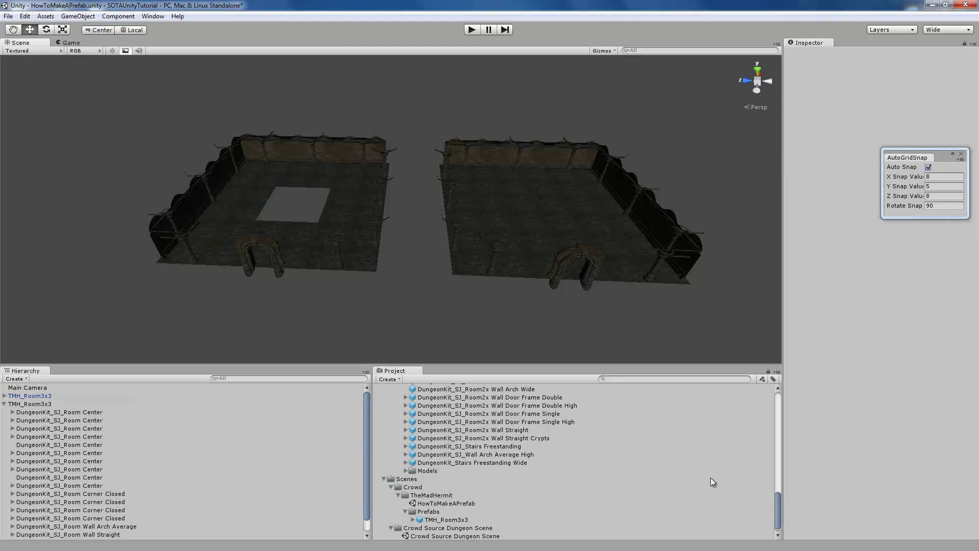
drag(779, 507, 780, 476)
Place a DungeonKit_SJ_Room Center broken 02 tile into the scene near the left room
scroll(616, 448, up, 4)
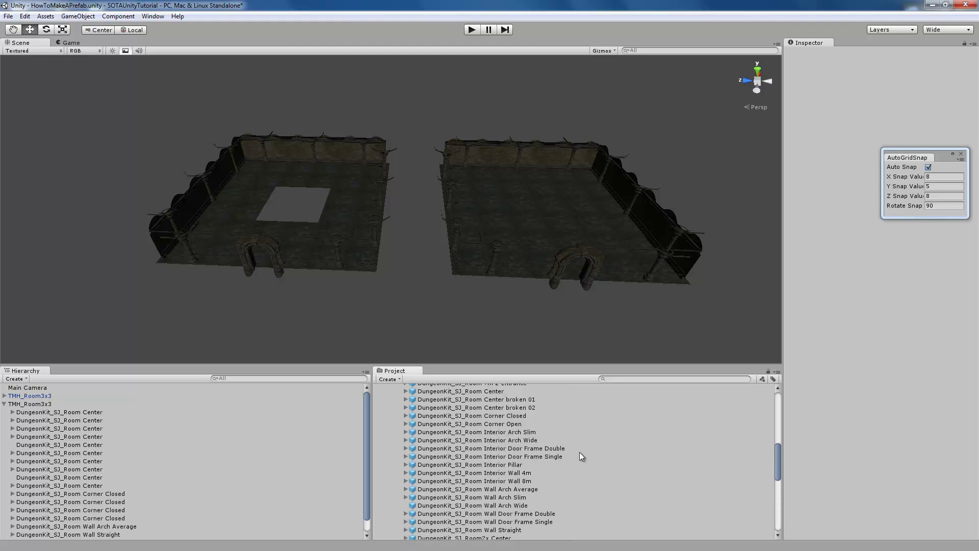
click(522, 409)
drag(521, 409, 286, 210)
drag(58, 173, 126, 287)
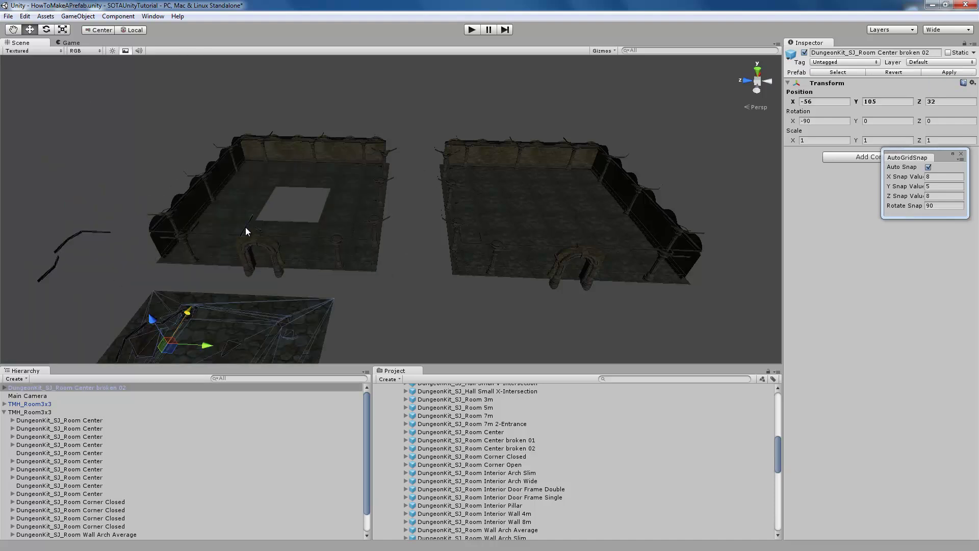
drag(251, 218, 265, 191)
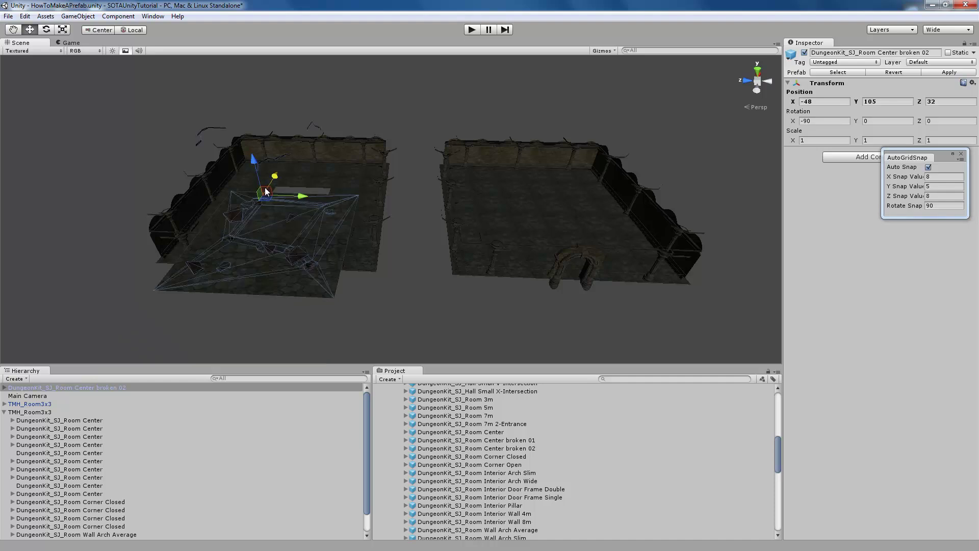
click(393, 295)
Snap the broken 02 tile into the left room's floor hole
key(shift+space)
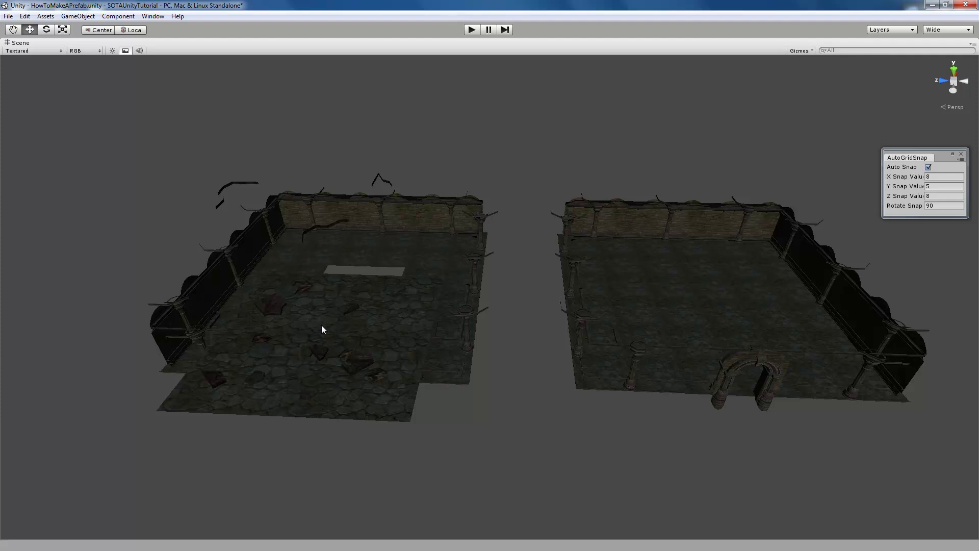
click(331, 335)
drag(323, 255, 356, 314)
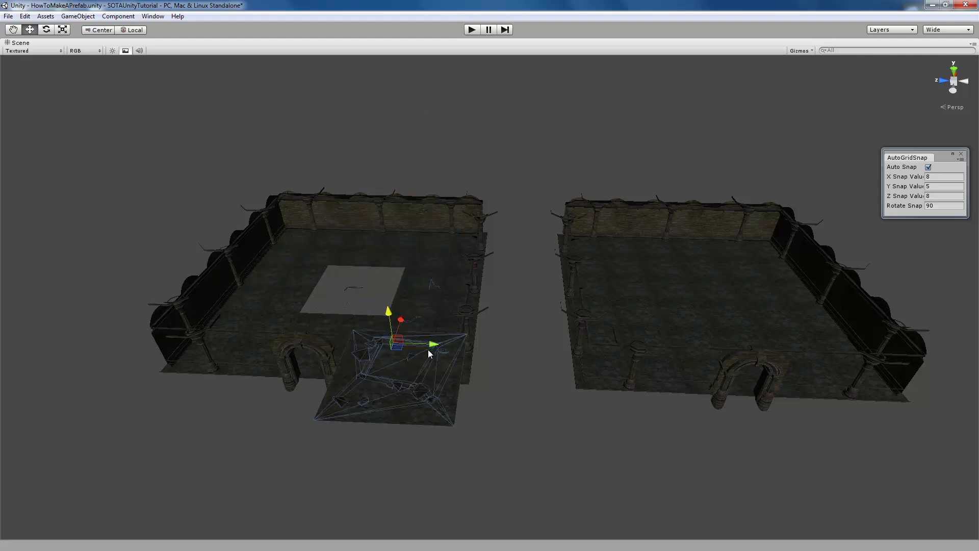
drag(433, 349, 332, 347)
drag(284, 317, 391, 162)
drag(337, 179, 331, 228)
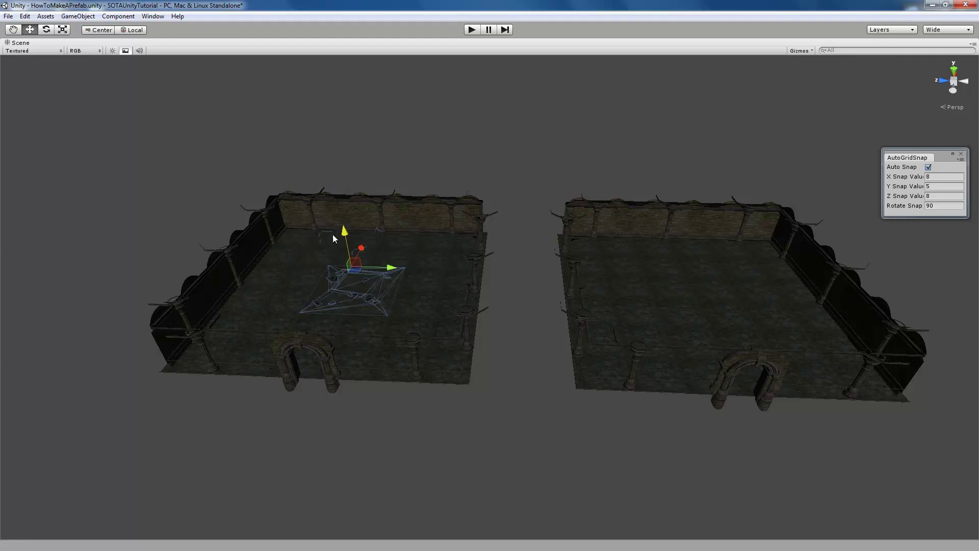
click(430, 443)
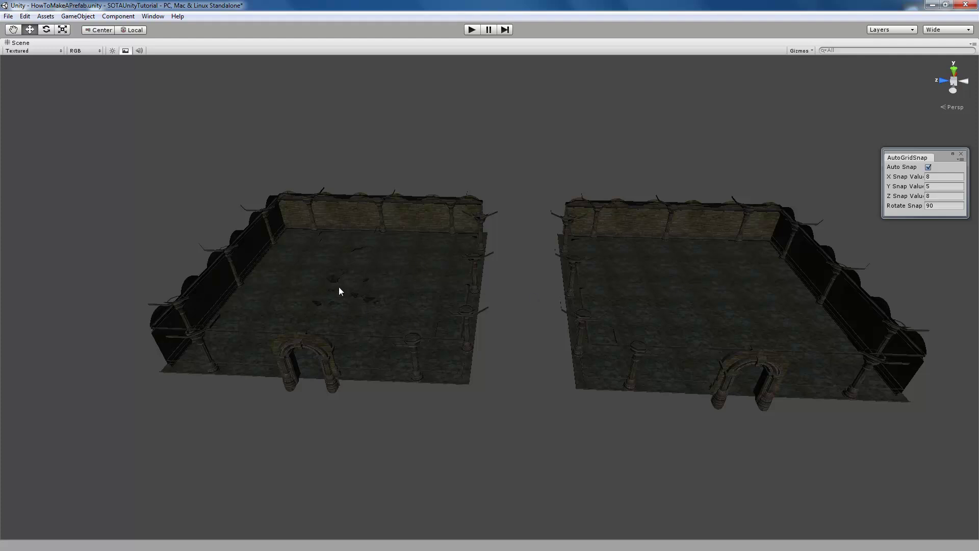
key(shift+space)
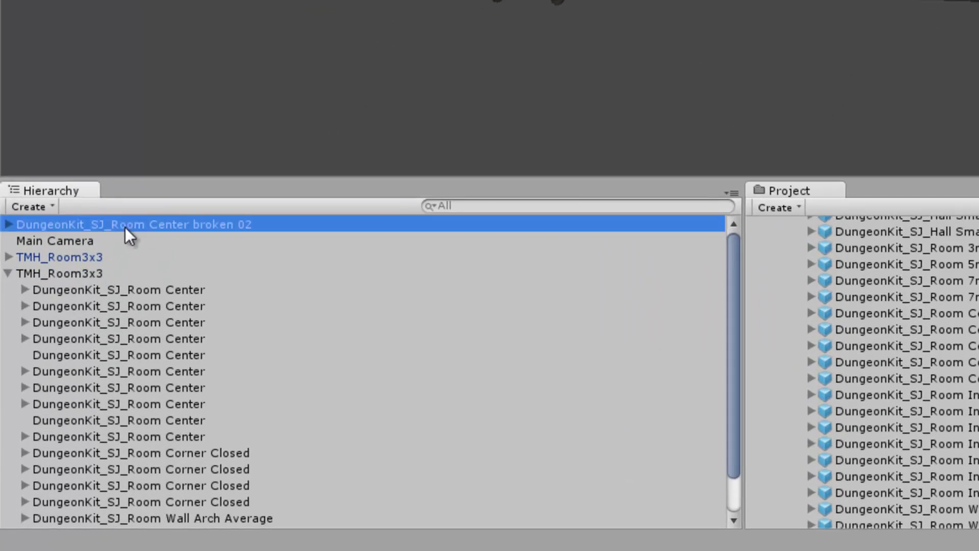
Parent the broken 02 tile under the left TMH_Room3x3 room
drag(122, 235, 105, 274)
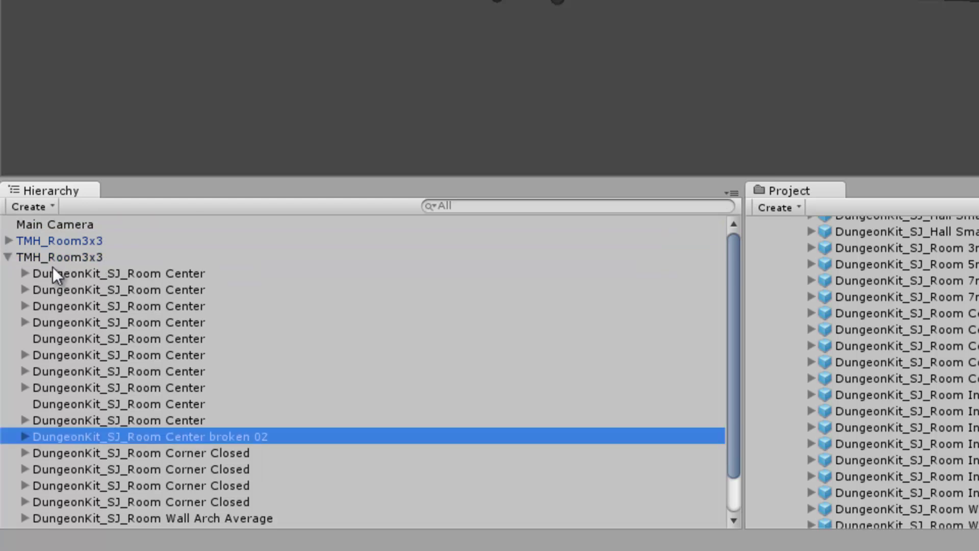
click(94, 257)
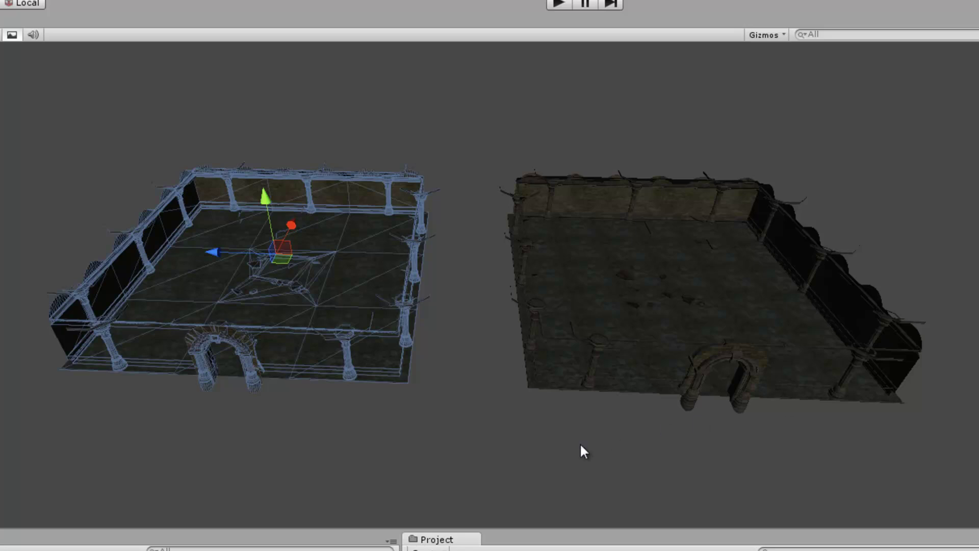
click(427, 426)
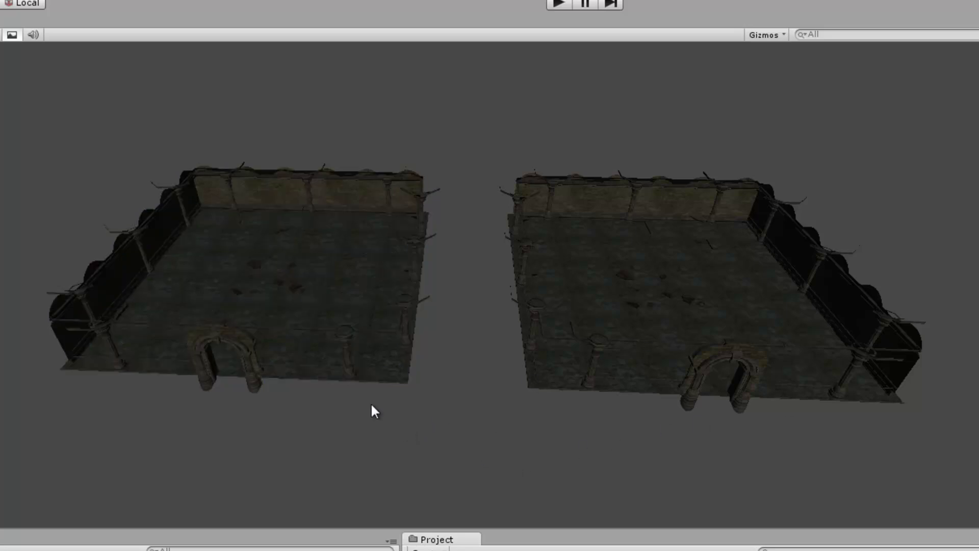
click(272, 293)
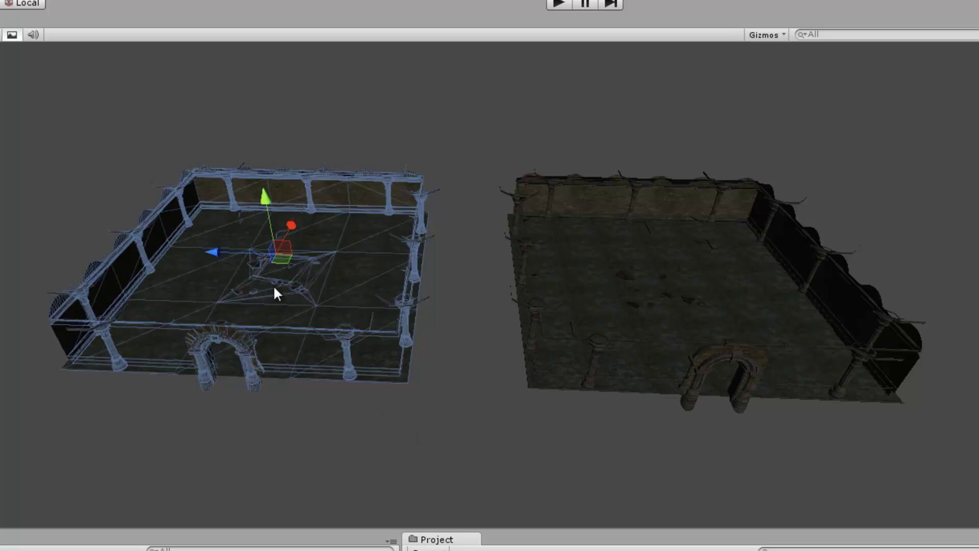
Check that the right room's floor also shows the broken centre tile
click(653, 299)
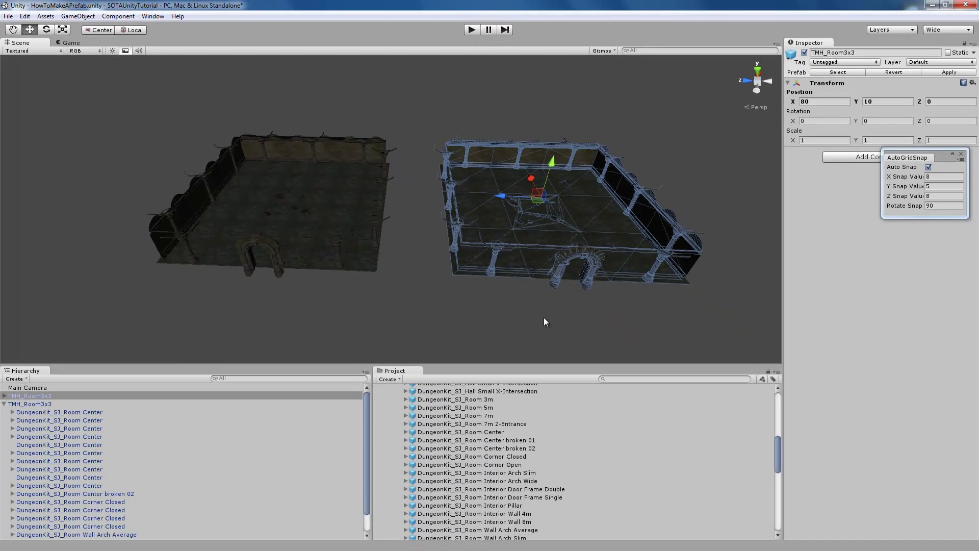
click(544, 317)
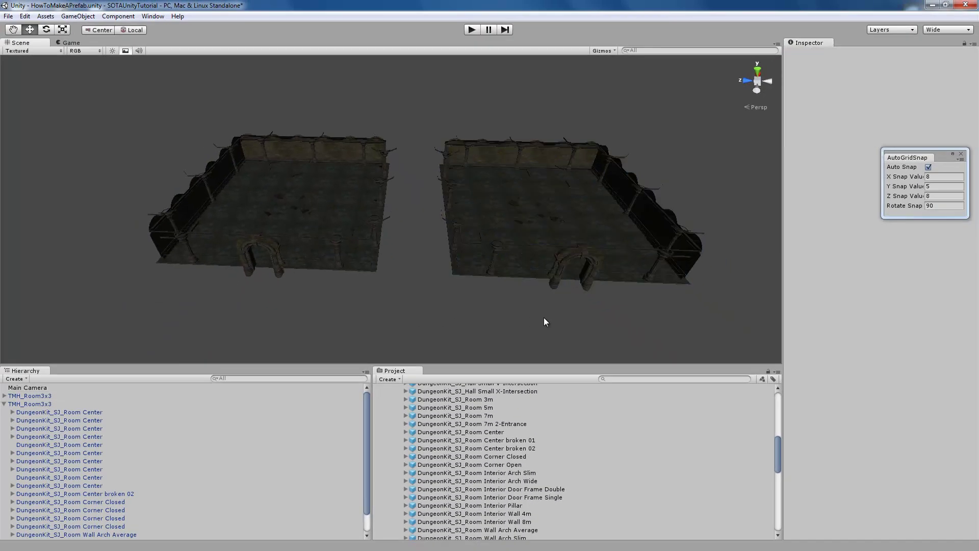
key(shift+space)
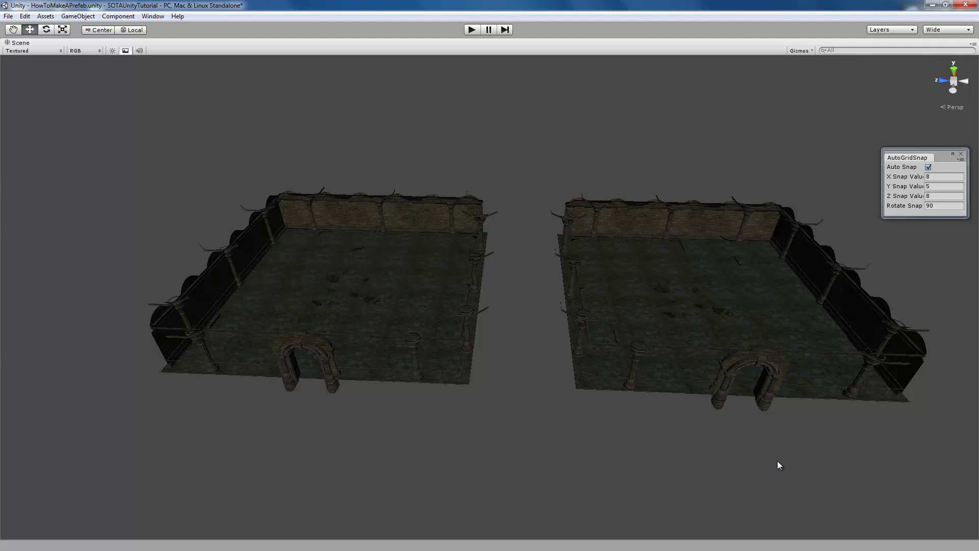